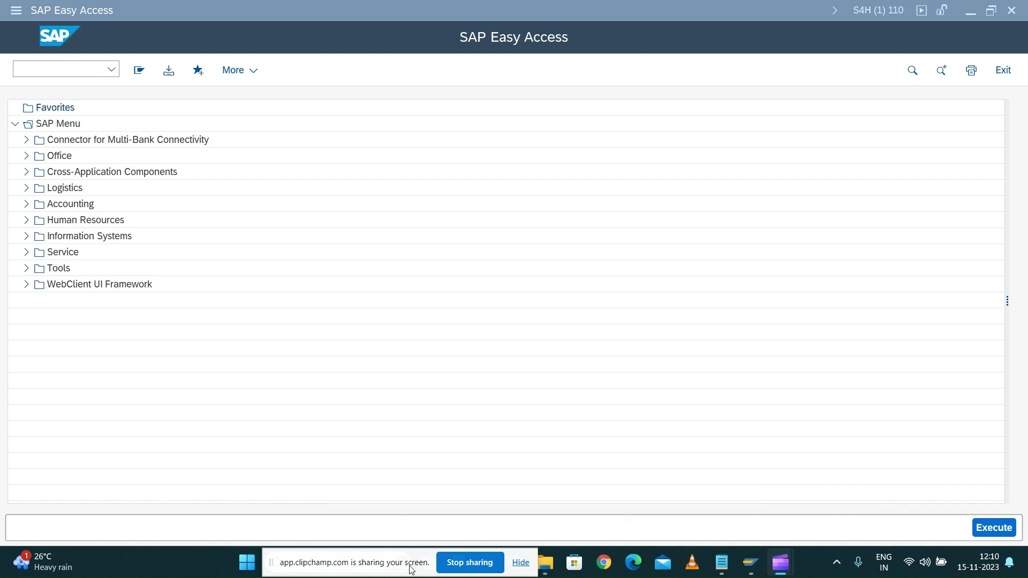
# Start the BOPF configuration transaction BOBX
pyautogui.click(46, 69)
pyautogui.write('BOBX')
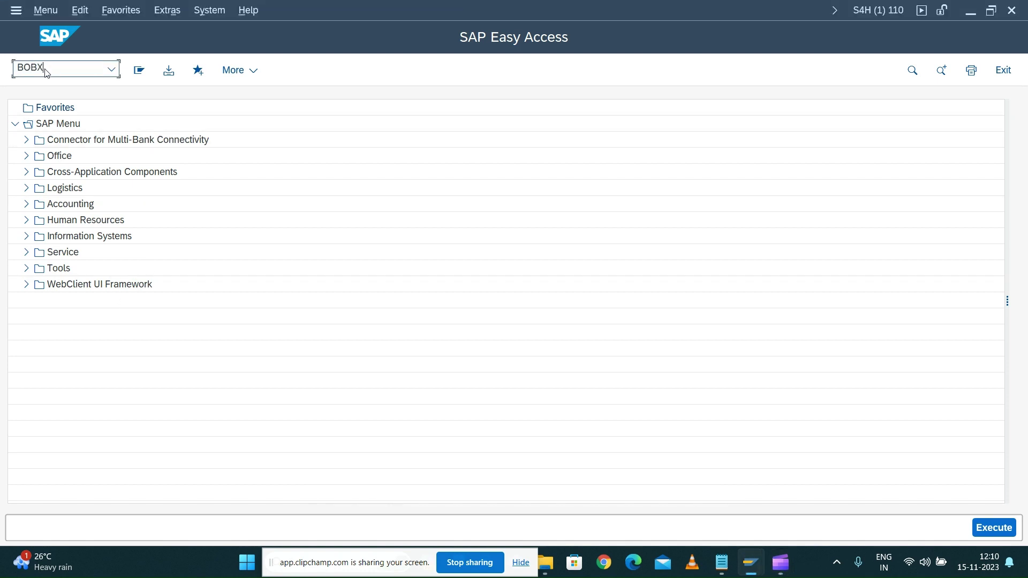
pyautogui.press('Return')
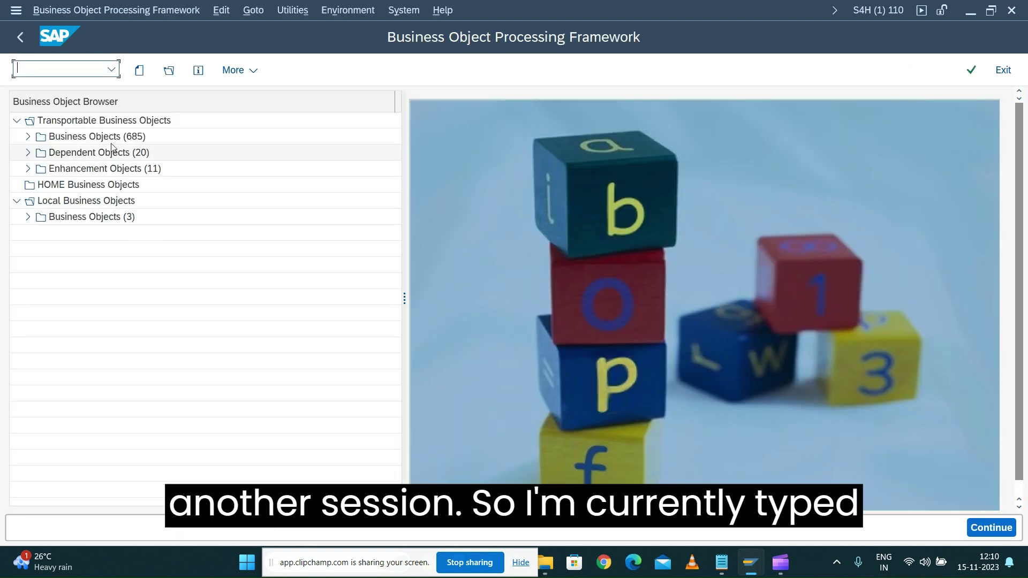
# Open ZRET_ORDER from Local Business Objects and expand its ROOT node under Node Elements
pyautogui.click(28, 219)
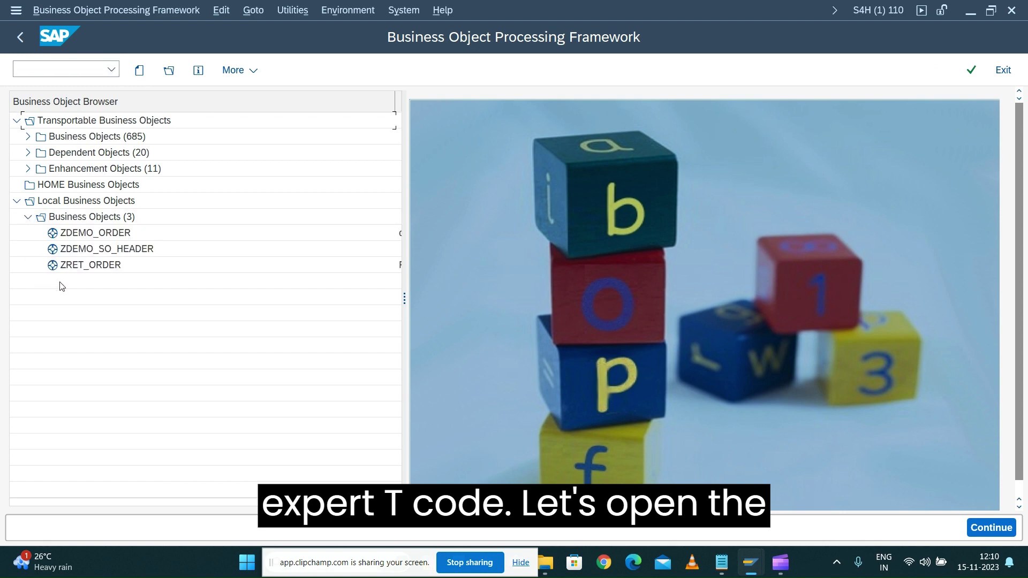
pyautogui.doubleClick(83, 266)
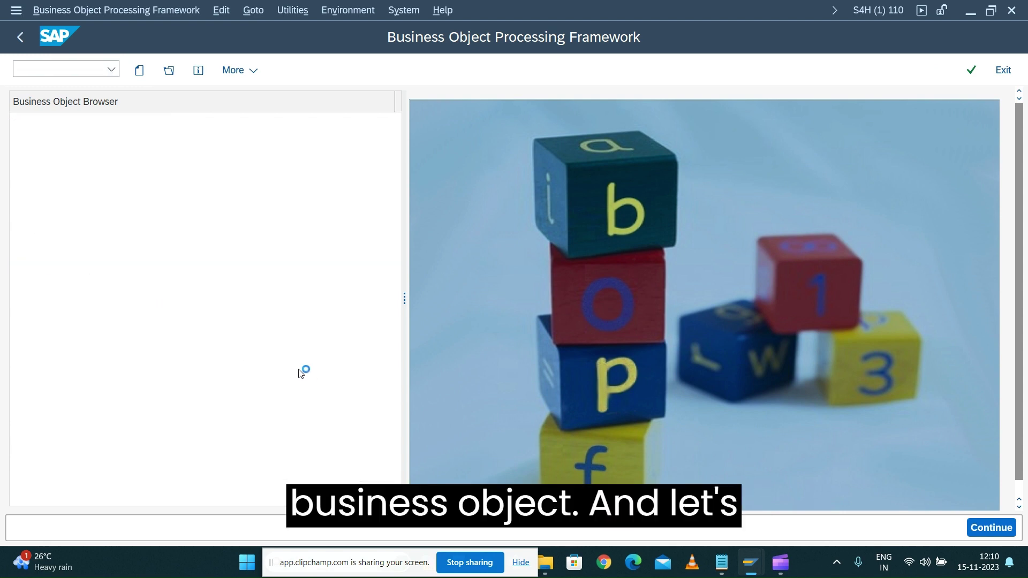
pyautogui.click(28, 153)
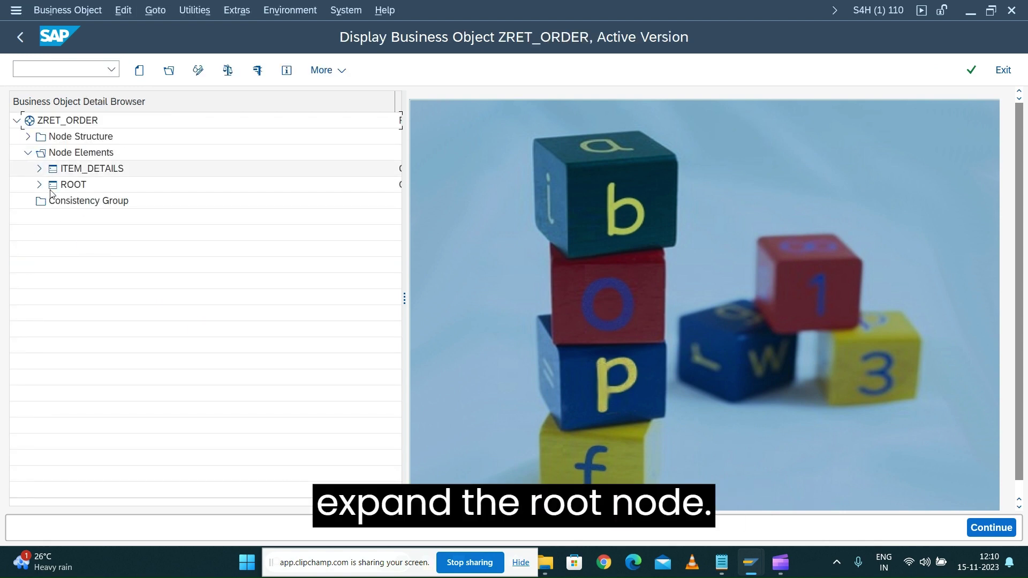
pyautogui.click(68, 184)
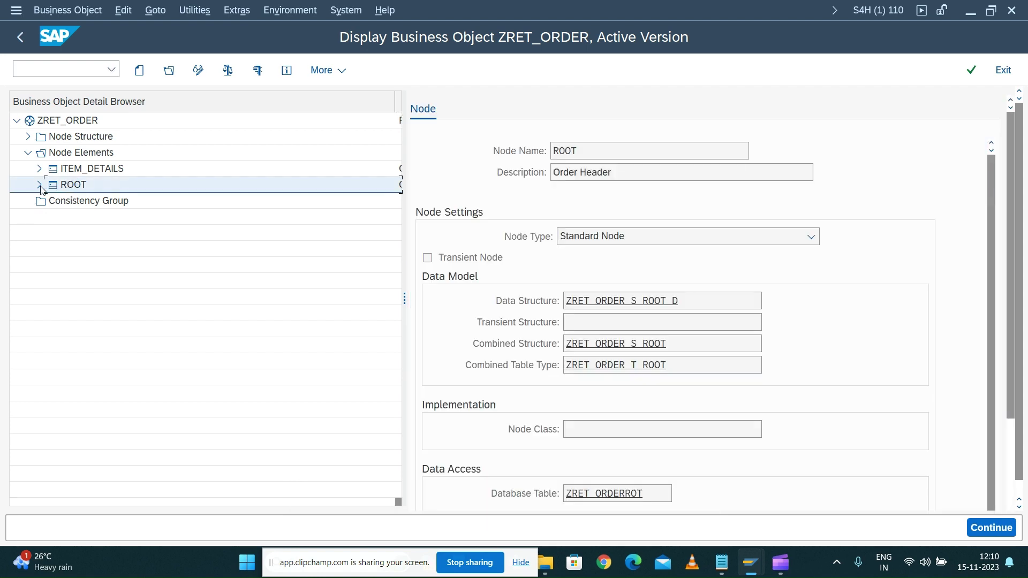
pyautogui.click(39, 185)
pyautogui.moveTo(751, 563)
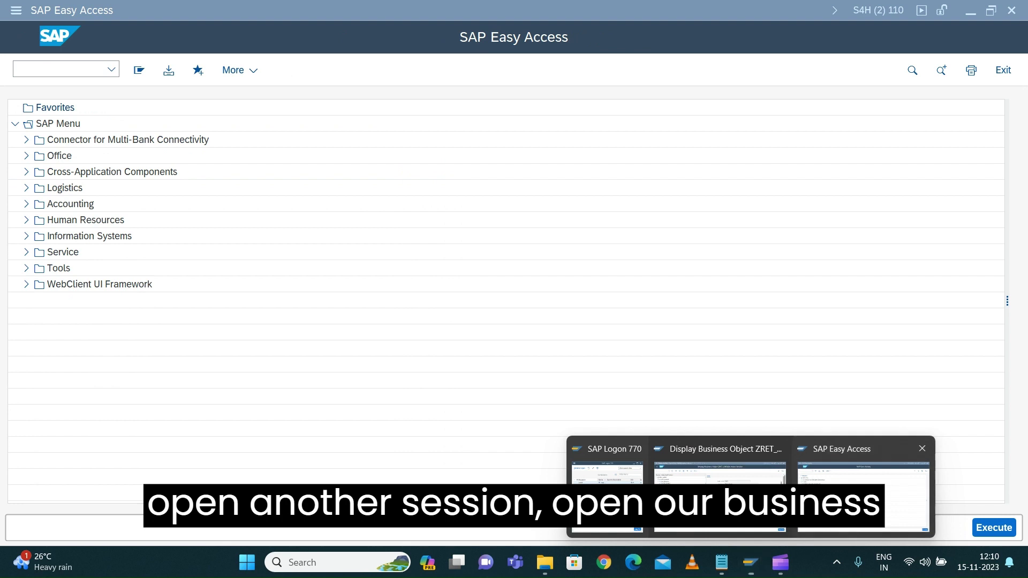
# Start BOBT in the second session and load ROOT instances with the SELECT_ALL query
pyautogui.click(841, 518)
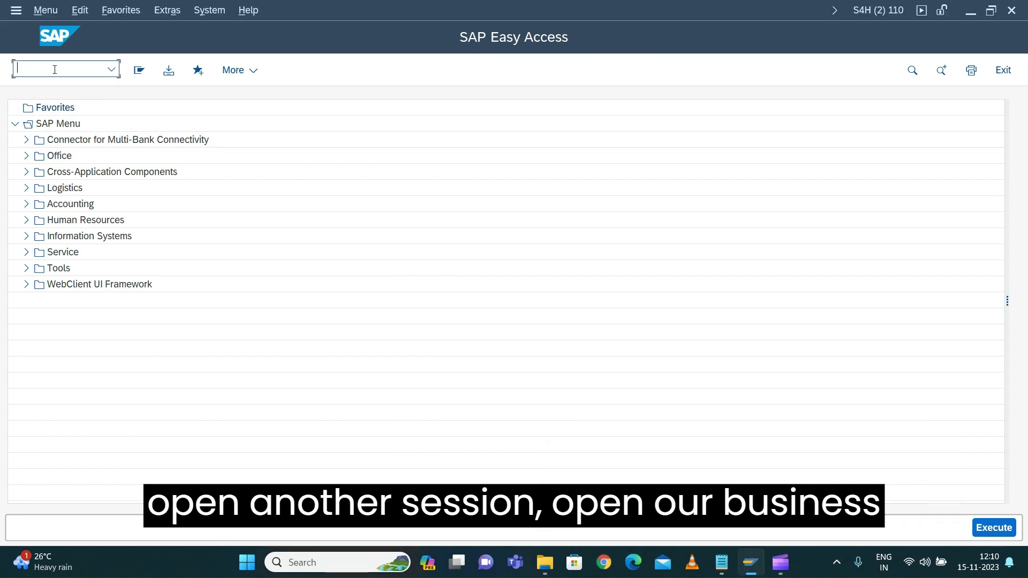
pyautogui.write('BOBT')
pyautogui.press('Return')
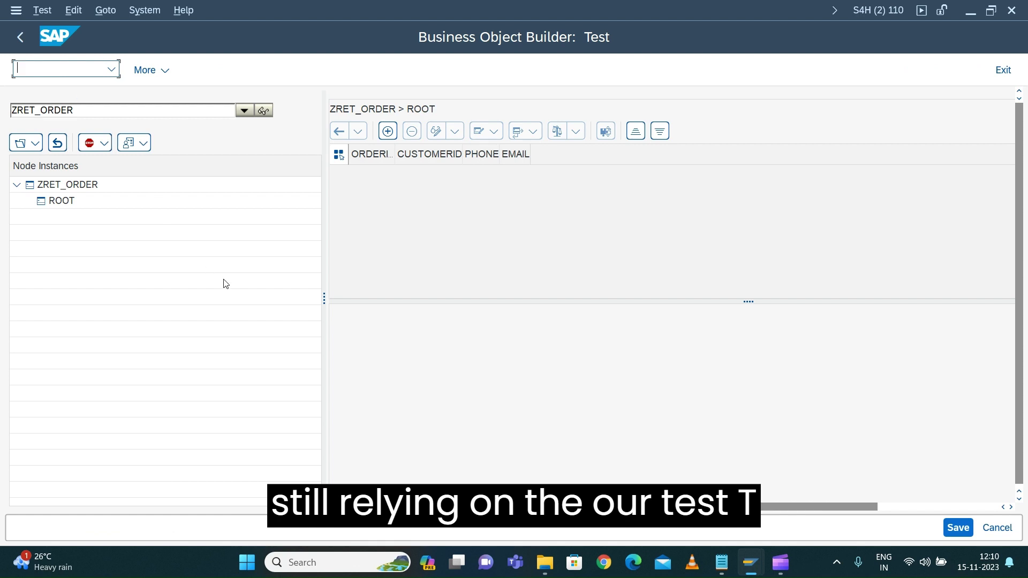
pyautogui.click(40, 145)
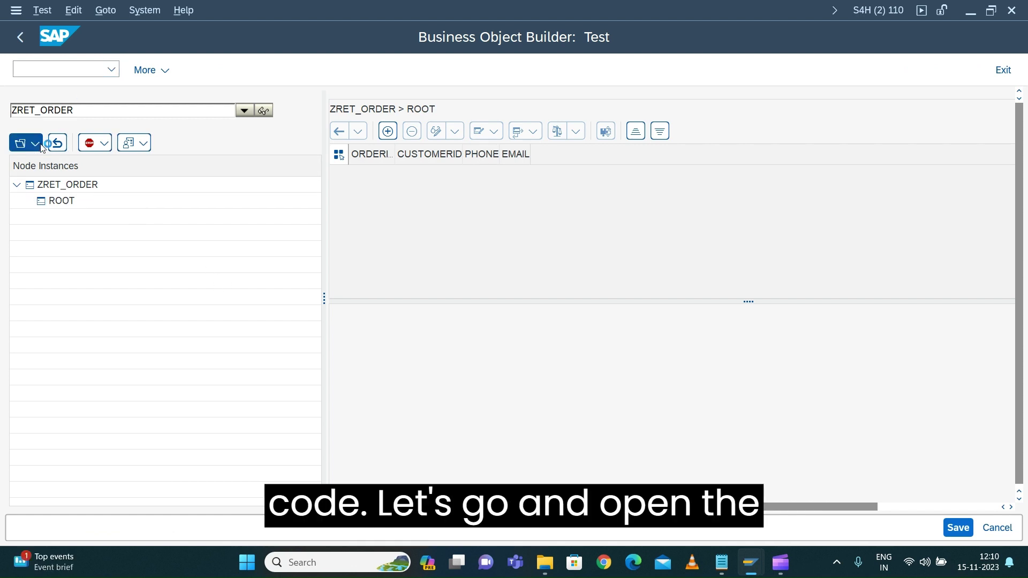
pyautogui.moveTo(51, 164)
pyautogui.click(203, 164)
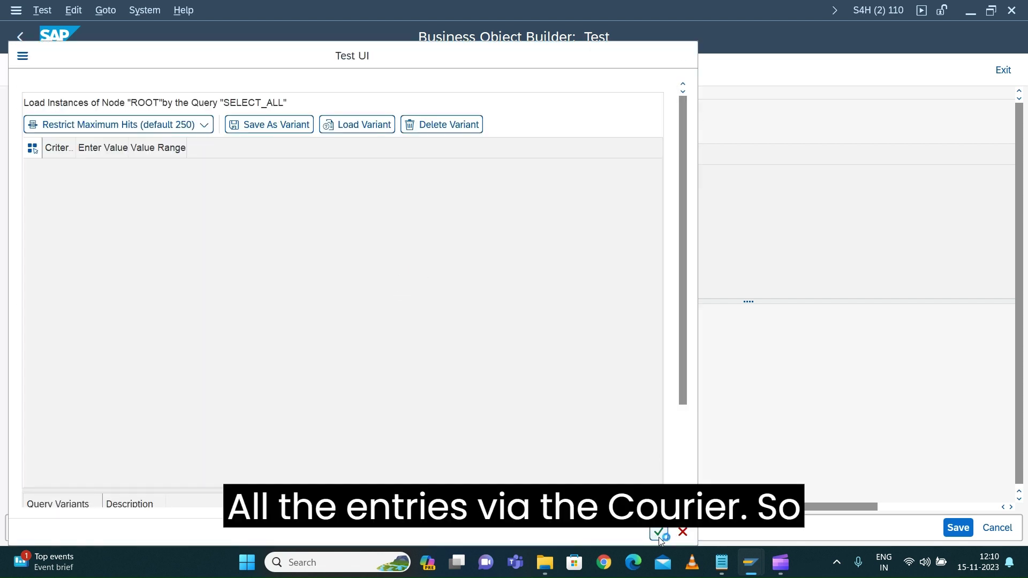
pyautogui.click(661, 537)
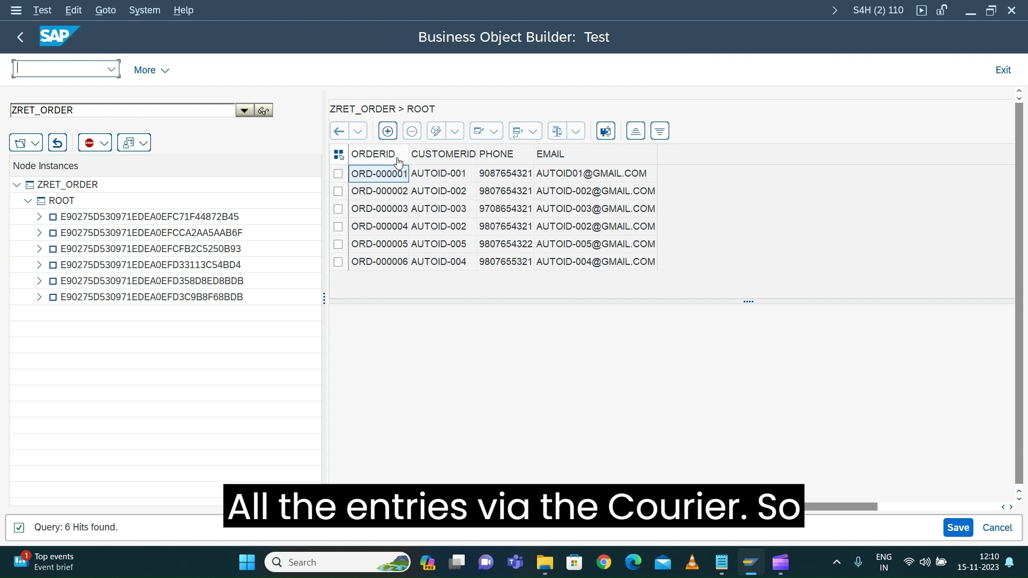
# Widen the ORDERID and EMAIL columns and select order ORD-000001
pyautogui.moveTo(409, 154); pyautogui.dragTo(460, 155)
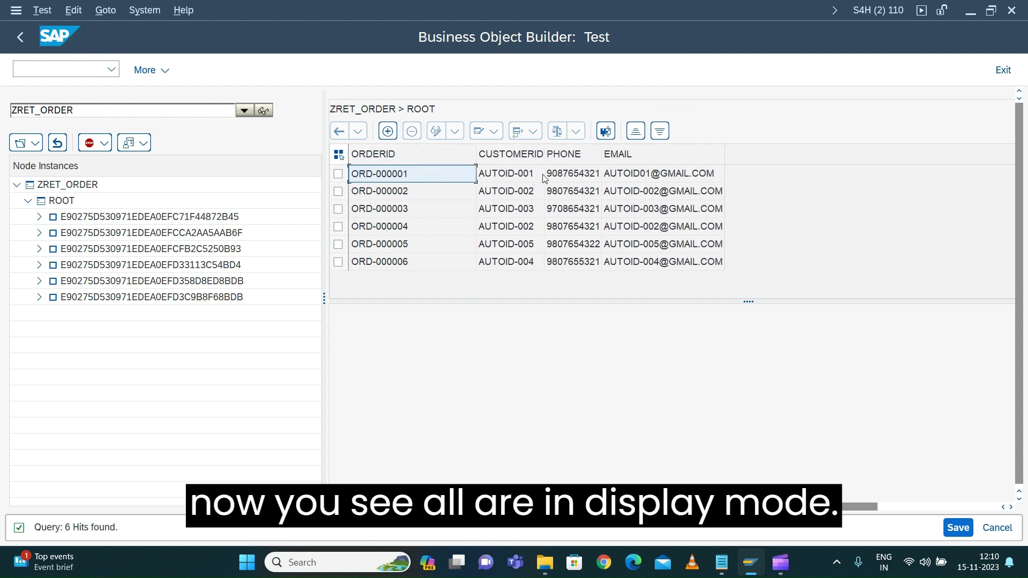
pyautogui.moveTo(724, 158); pyautogui.dragTo(783, 159)
pyautogui.click(340, 176)
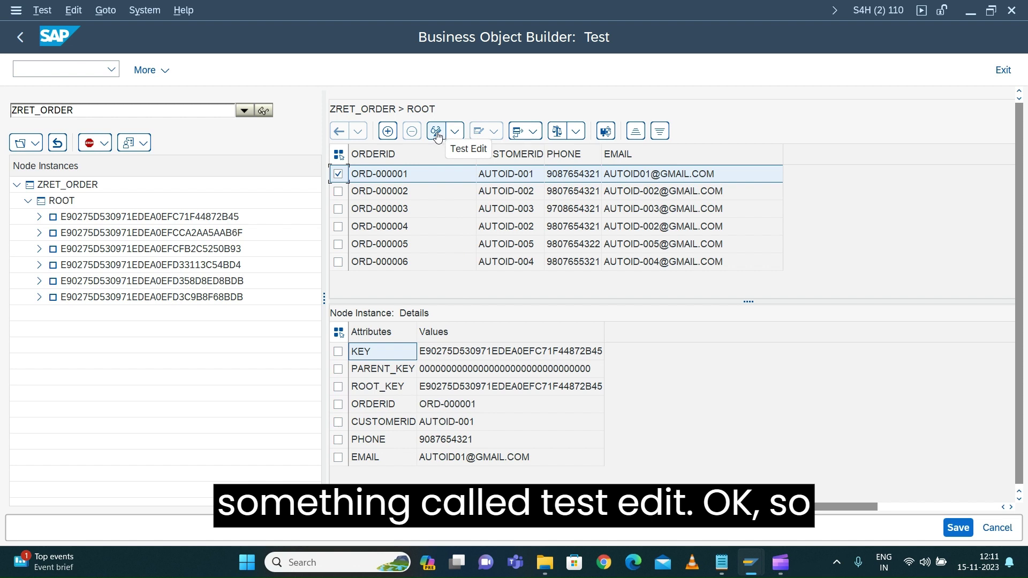
# Lock ORD-000001 with Test Edit, change its ORDERID to ORD-000002, then restore ORD-000001
pyautogui.click(437, 136)
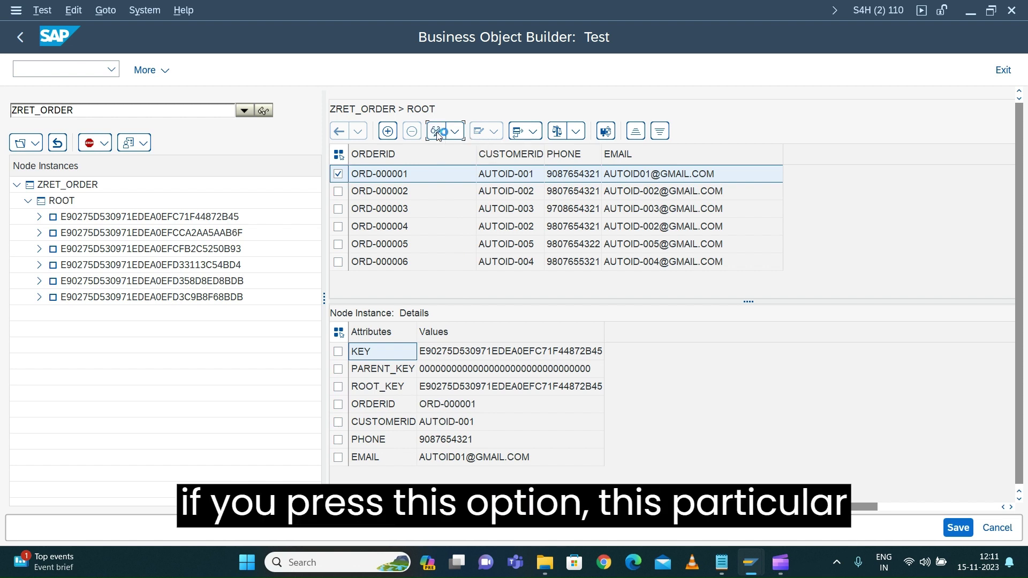
pyautogui.click(390, 178)
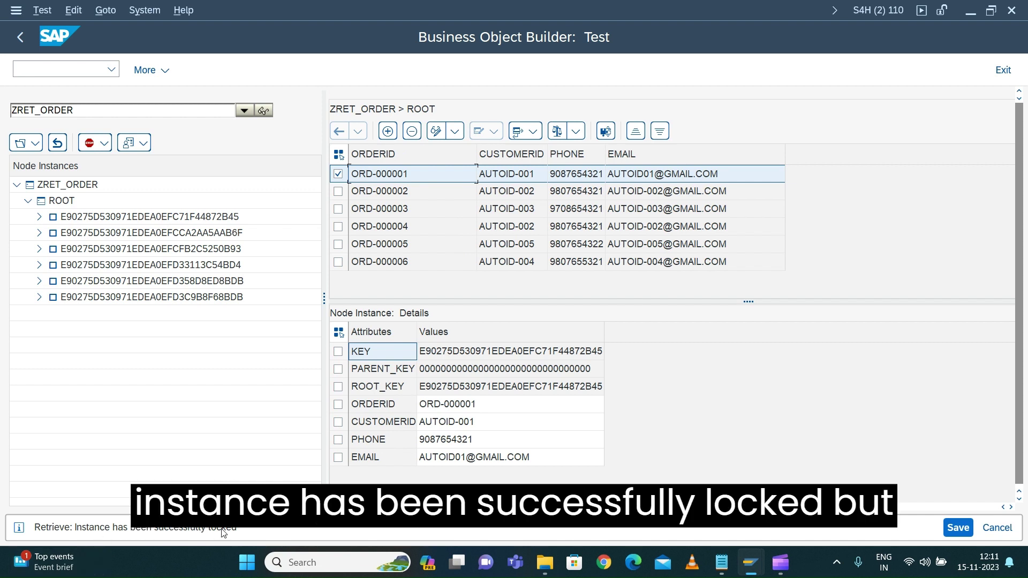
pyautogui.click(490, 403)
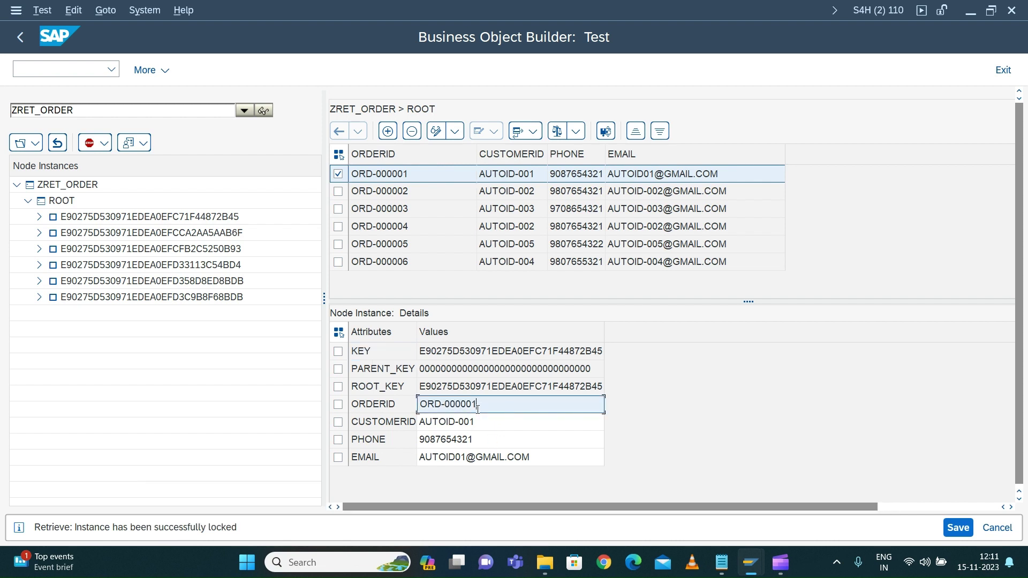
pyautogui.write('02')
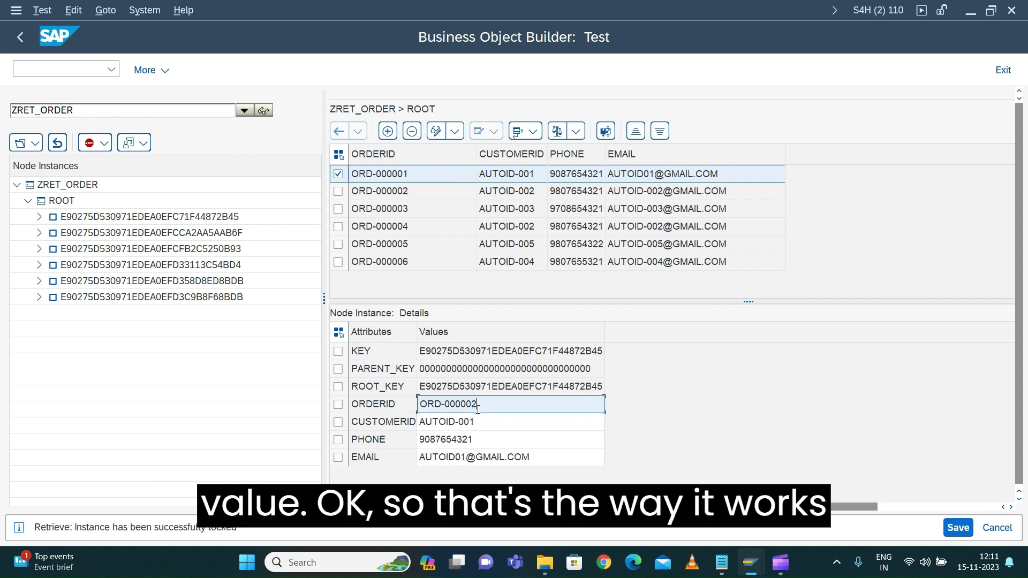
pyautogui.press('BackSpace')
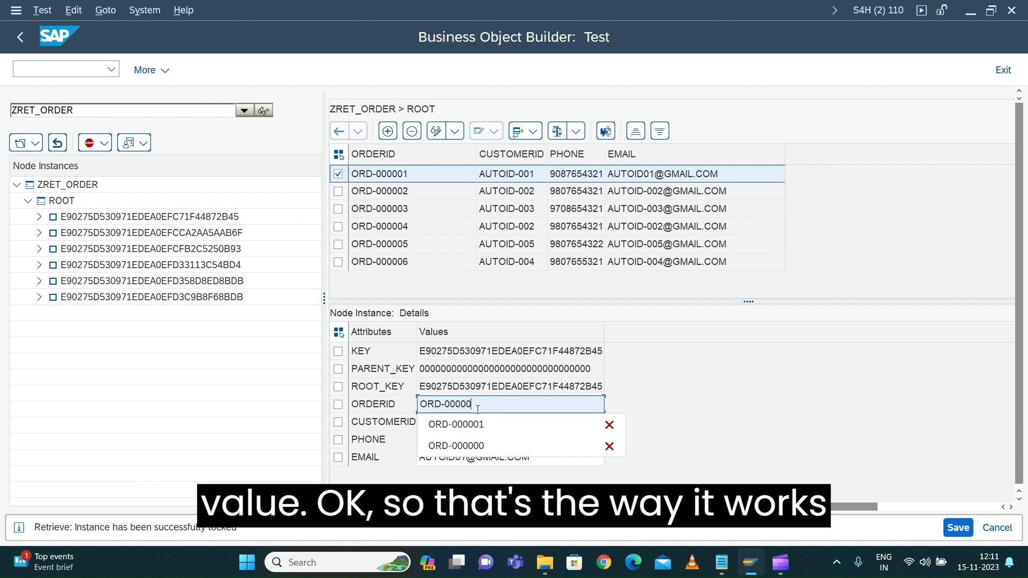
pyautogui.click(456, 425)
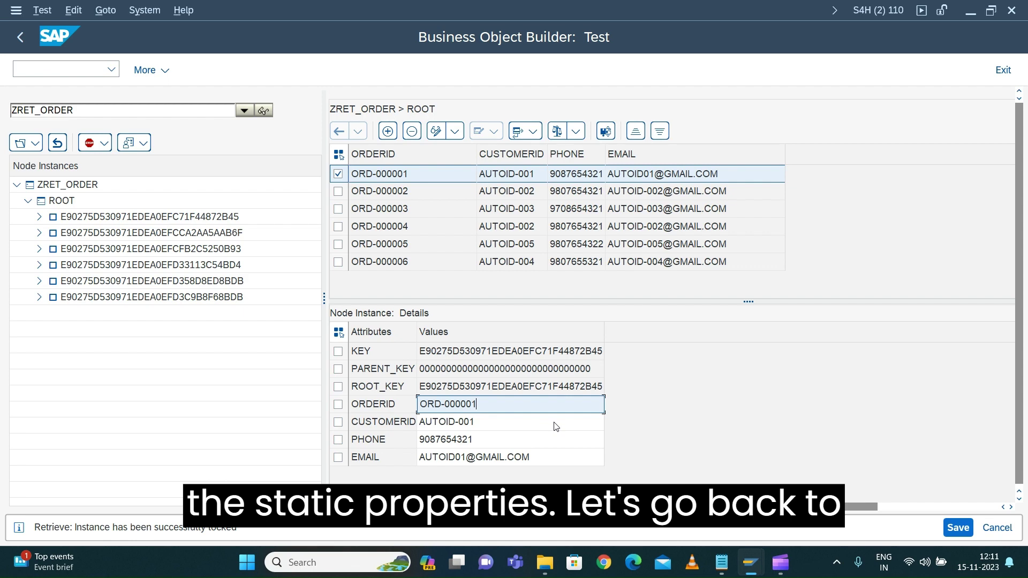
# Back in the configuration window, show ROOT's static properties on the Attribute Properties tab
pyautogui.moveTo(749, 572)
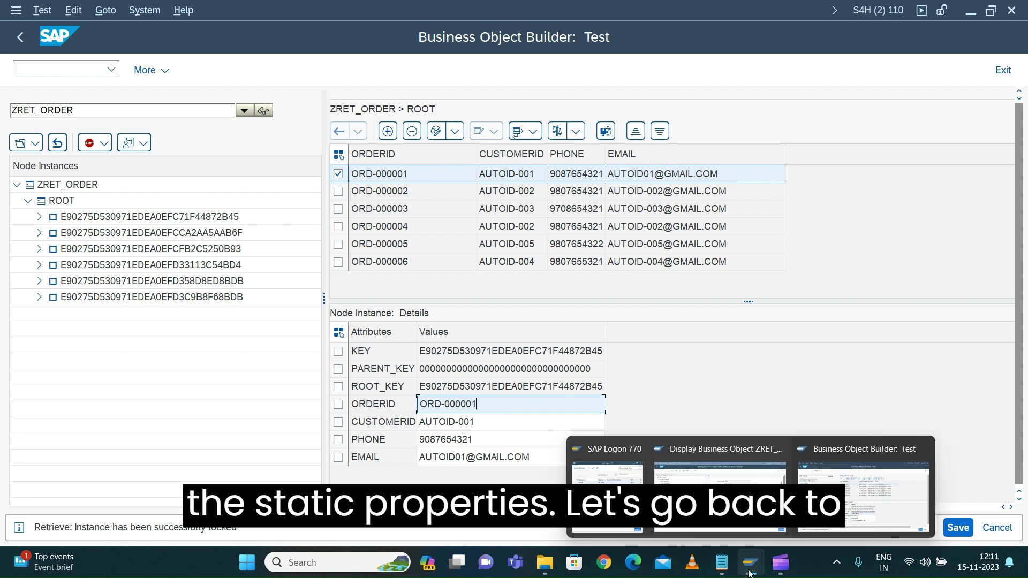
pyautogui.click(737, 490)
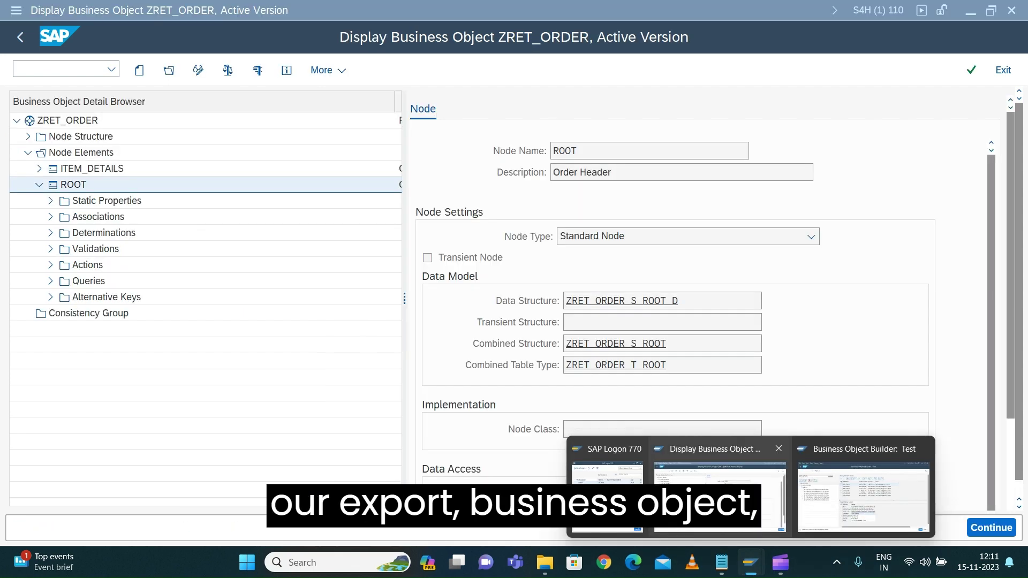
pyautogui.click(737, 491)
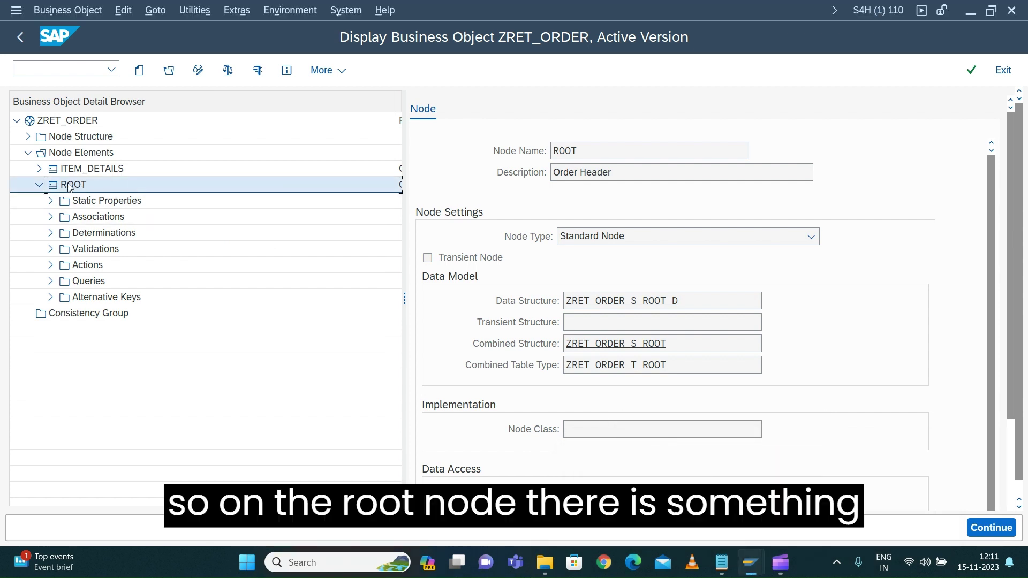
pyautogui.click(93, 205)
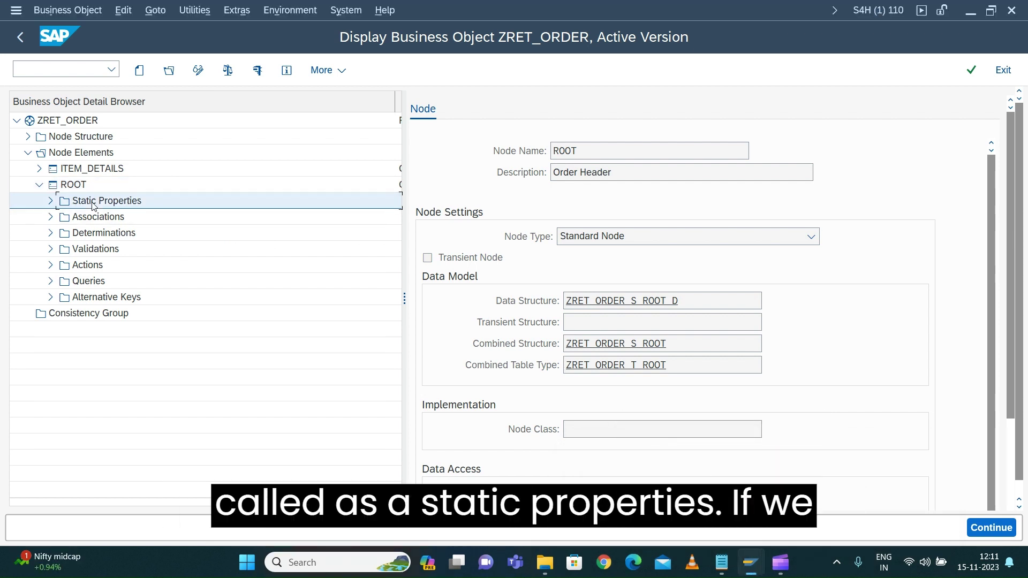
pyautogui.click(51, 201)
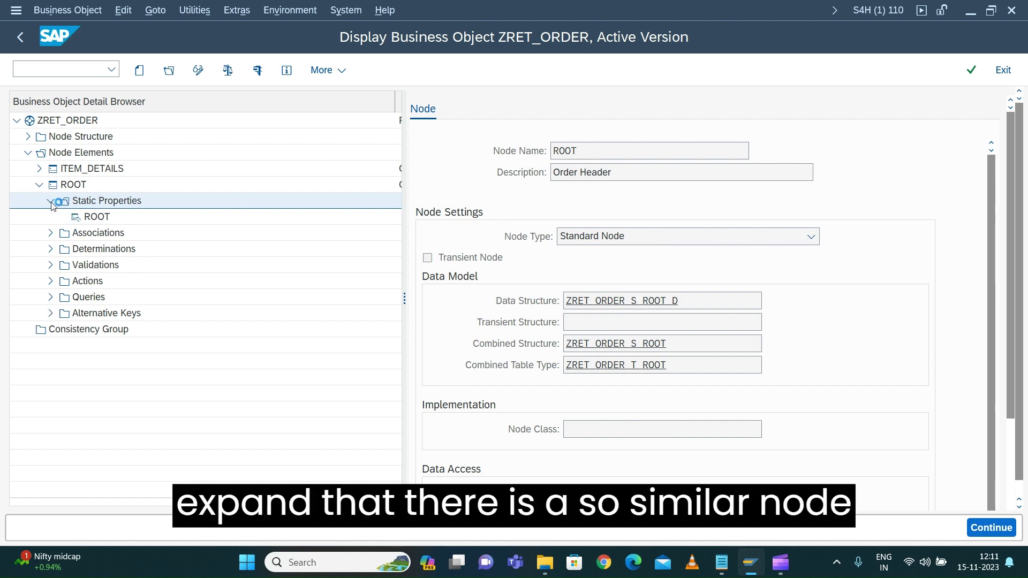
pyautogui.click(97, 217)
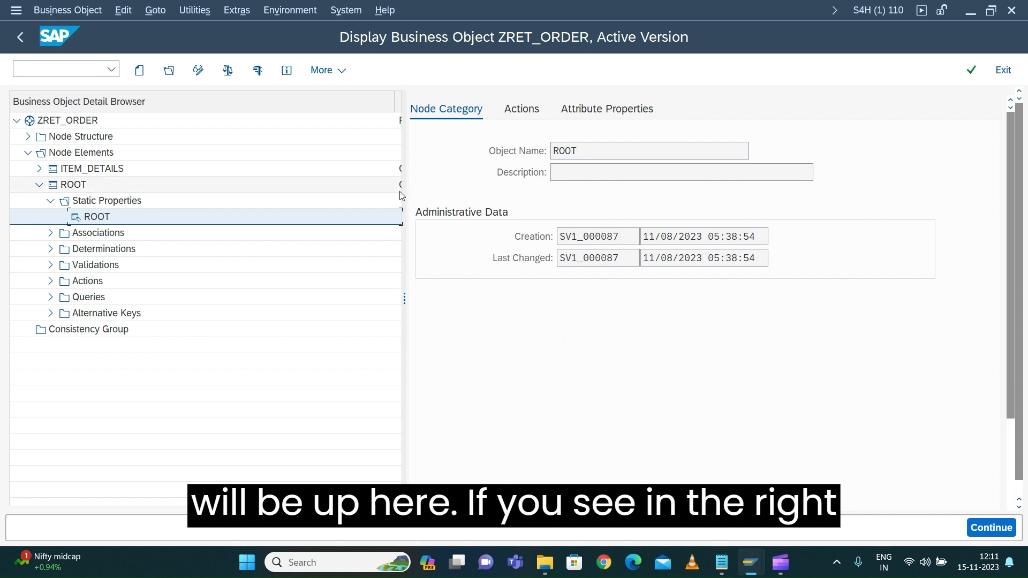
pyautogui.moveTo(402, 248); pyautogui.dragTo(288, 249)
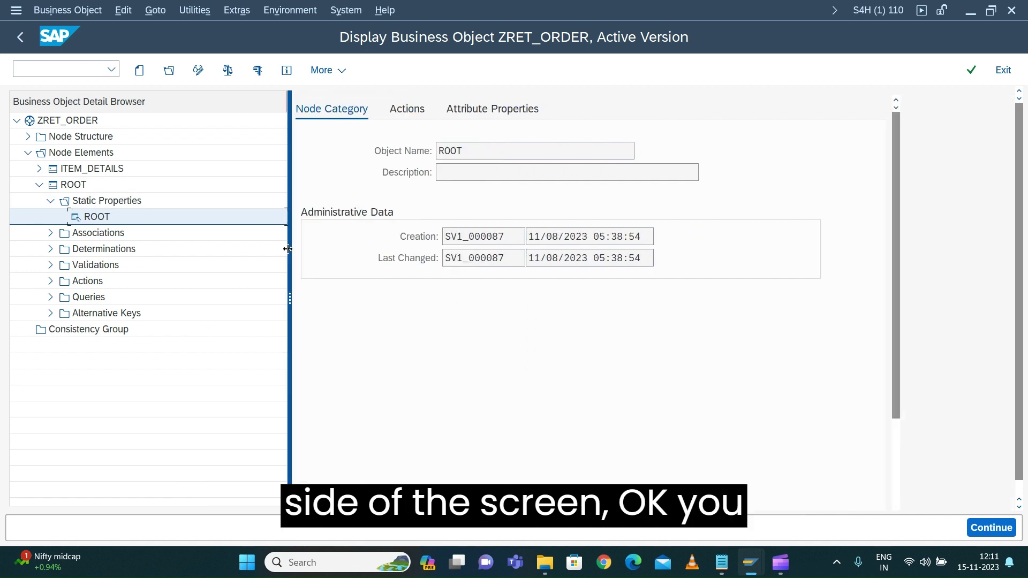
pyautogui.click(400, 111)
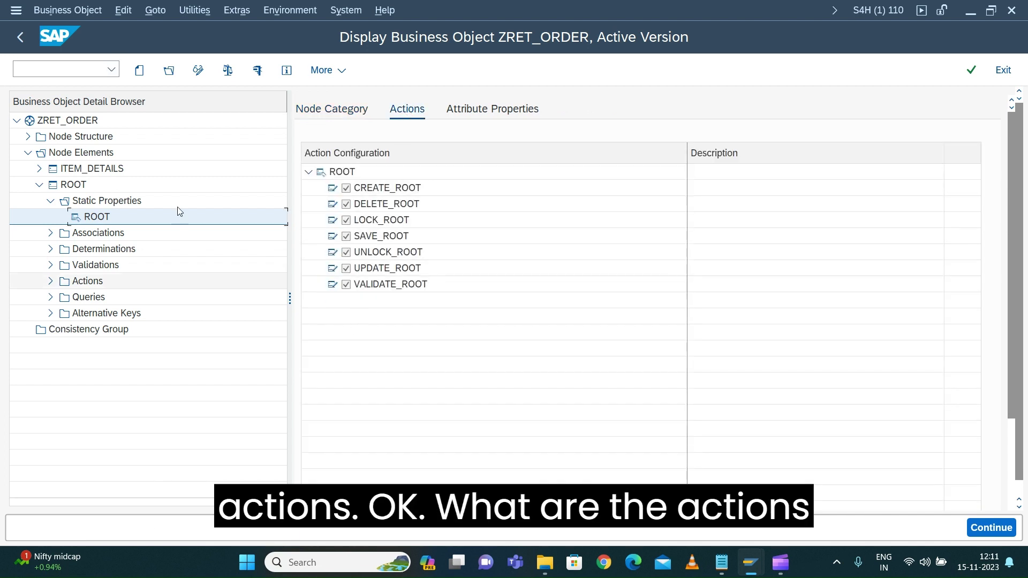
pyautogui.click(492, 110)
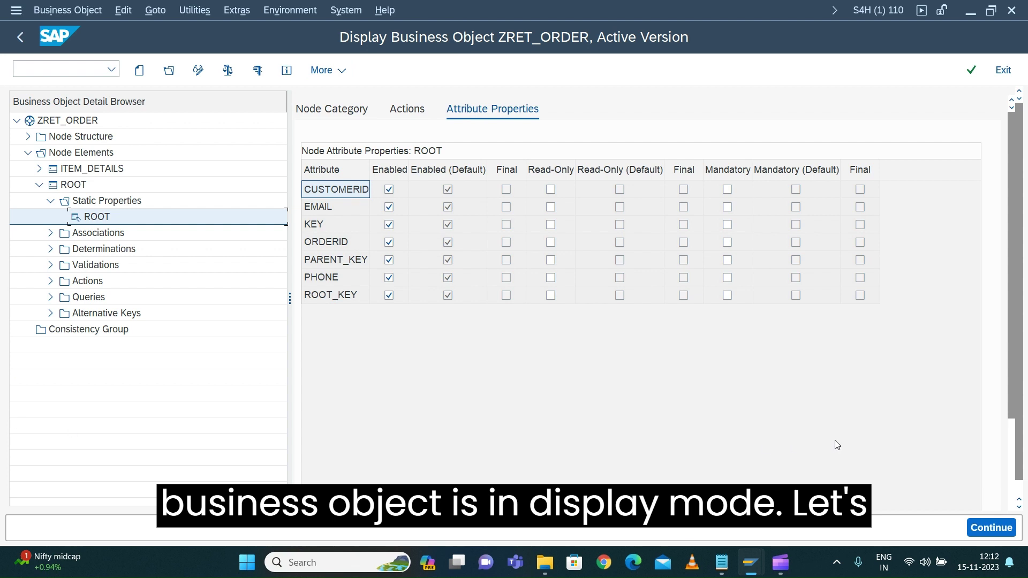
# In change mode, untick Enabled for KEY and PARENT_KEY and mark both read-only
pyautogui.click(198, 70)
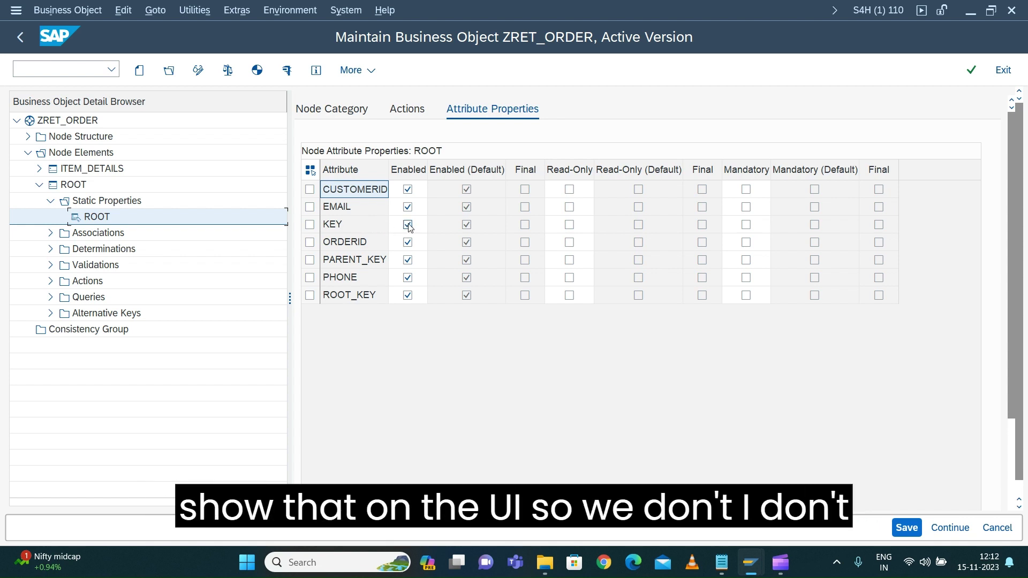
pyautogui.click(408, 225)
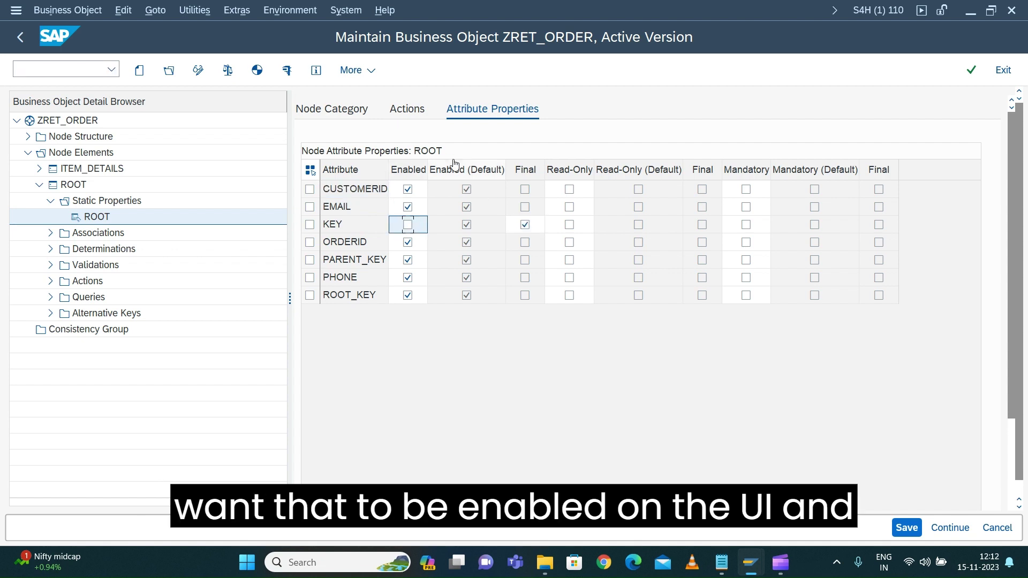
pyautogui.click(525, 225)
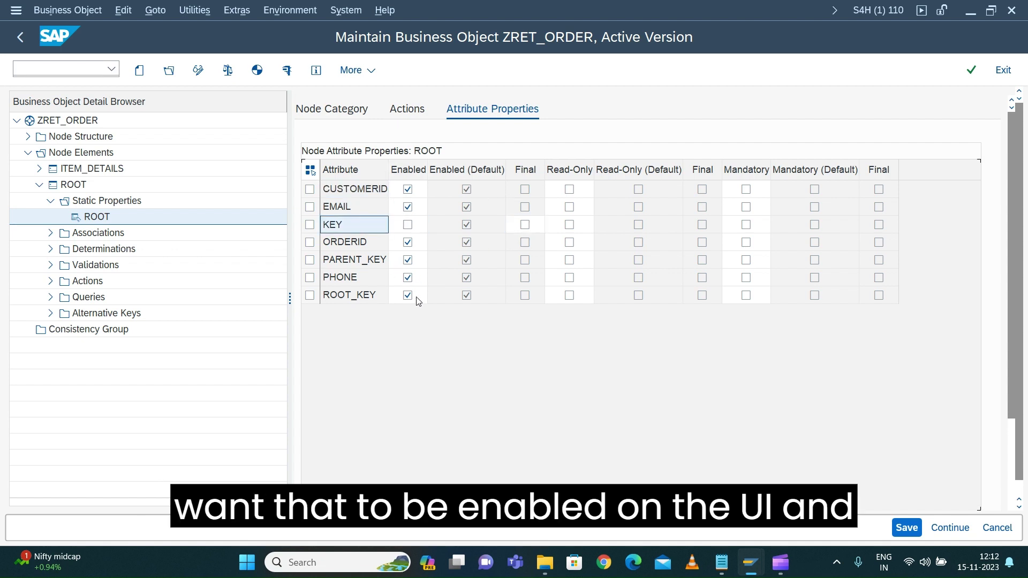
pyautogui.click(408, 260)
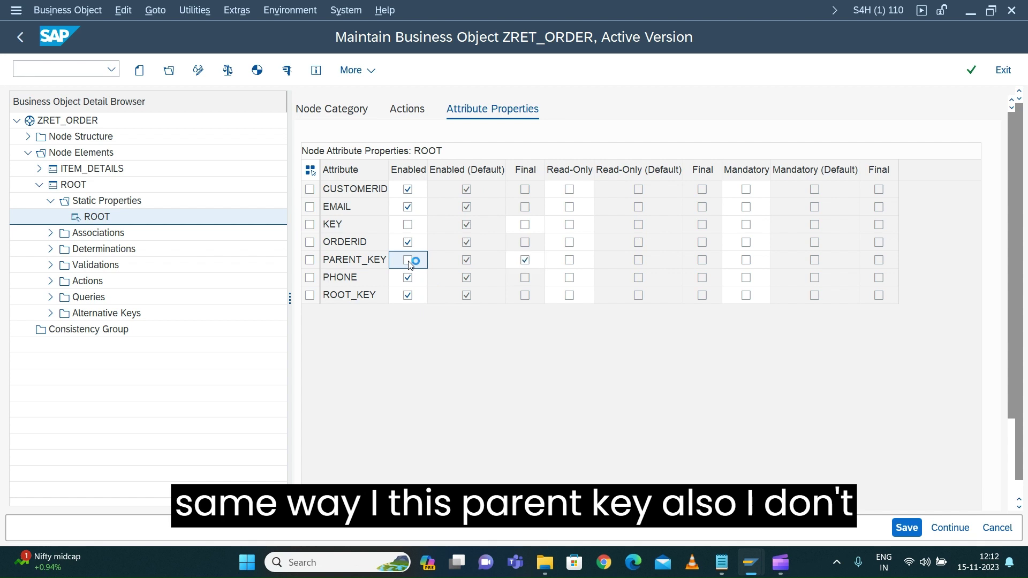
pyautogui.click(525, 261)
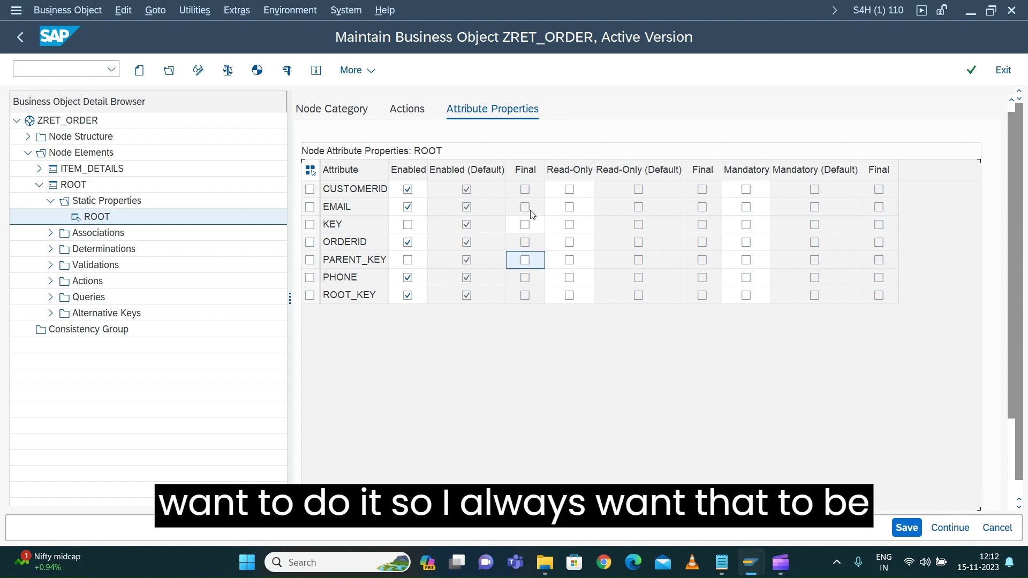
pyautogui.click(569, 225)
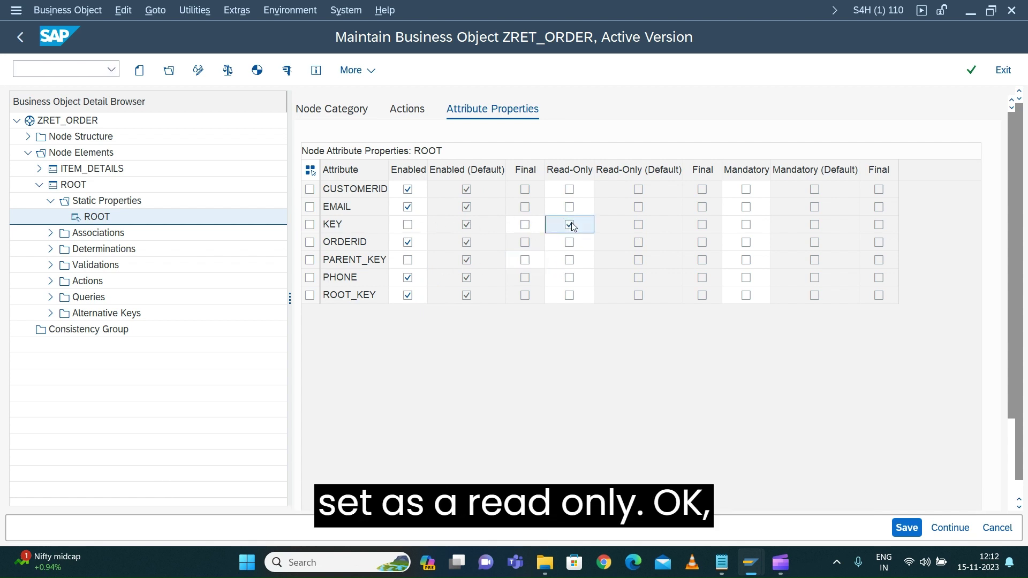
pyautogui.click(570, 260)
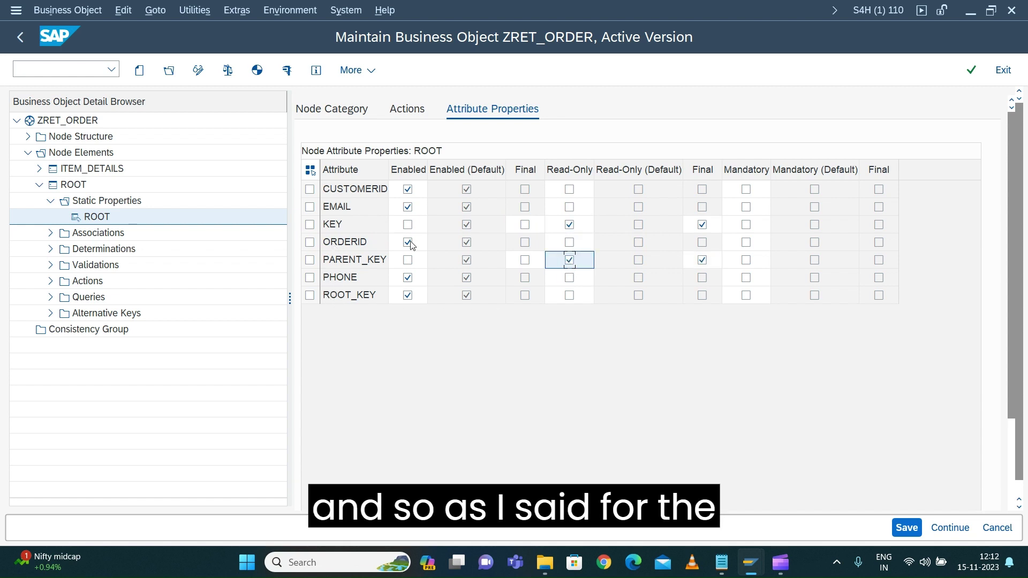
# Make ORDERID read-only and final while keeping it enabled
pyautogui.click(571, 245)
pyautogui.click(571, 244)
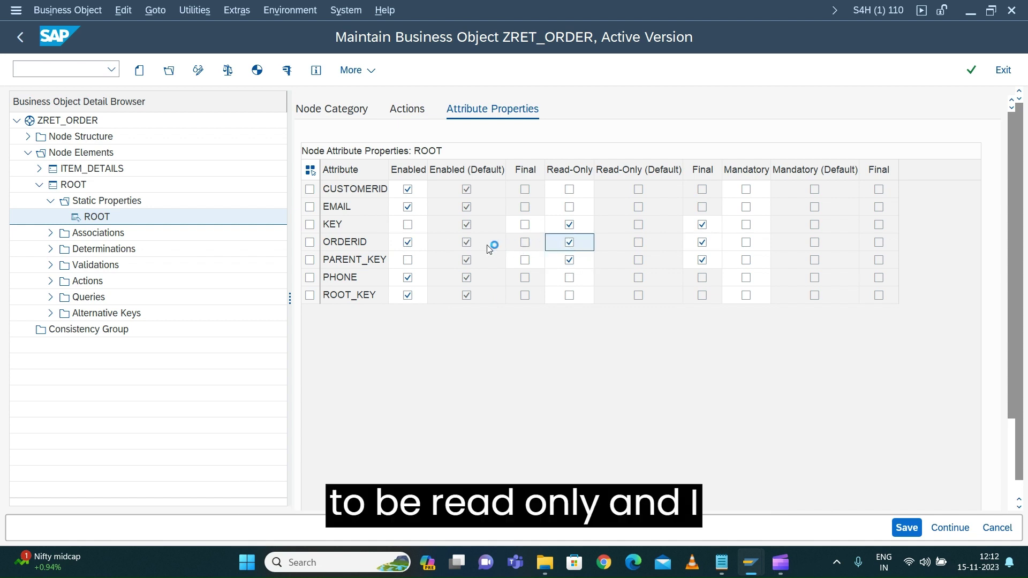
pyautogui.click(408, 242)
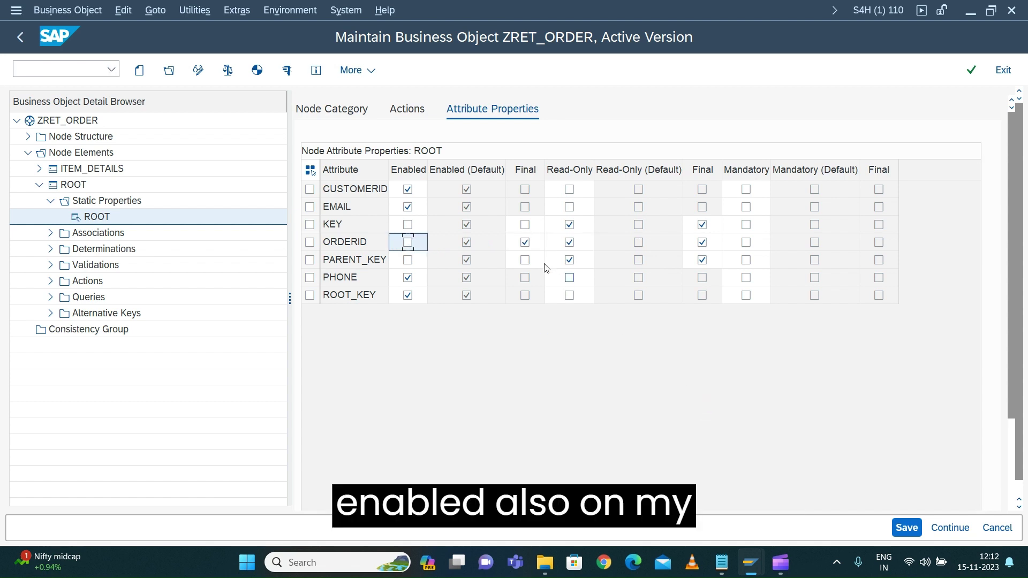
pyautogui.click(525, 242)
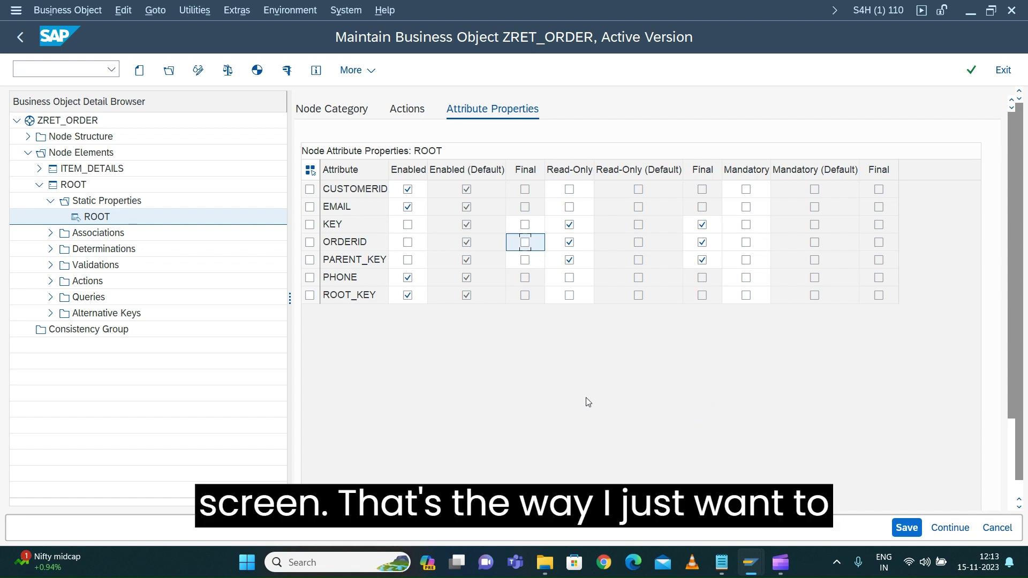
pyautogui.click(702, 242)
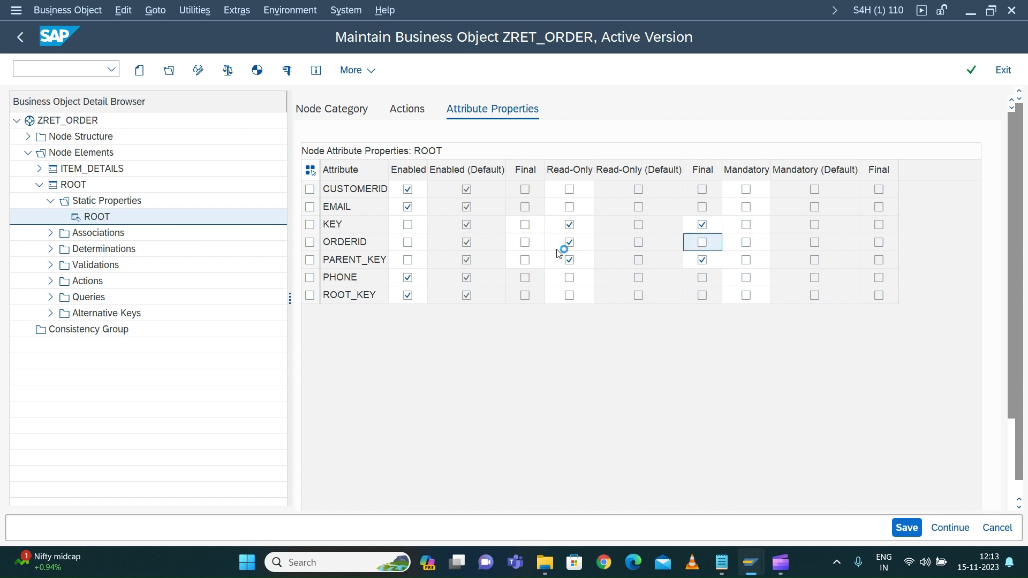
pyautogui.click(408, 242)
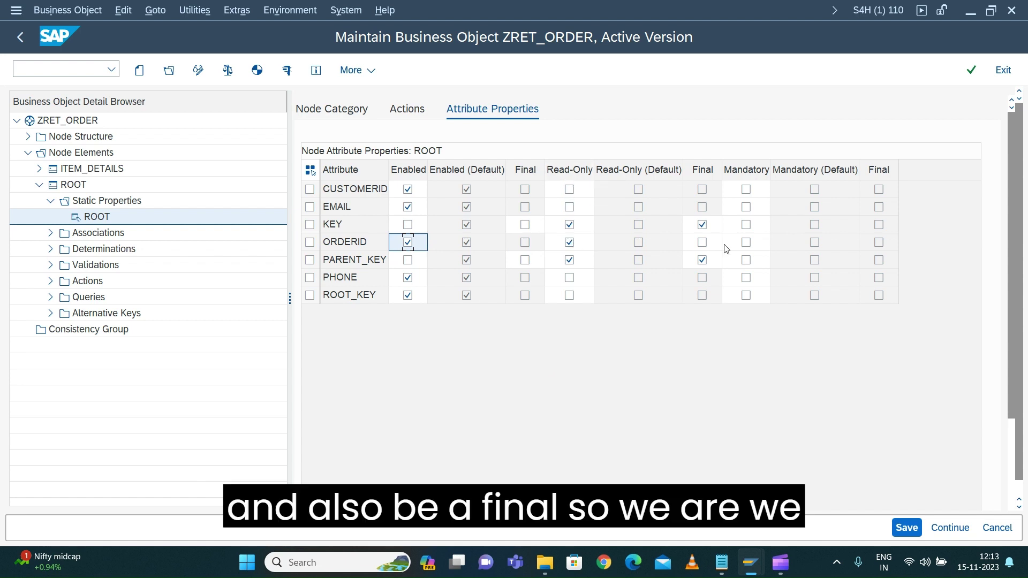
pyautogui.click(706, 246)
pyautogui.click(706, 246)
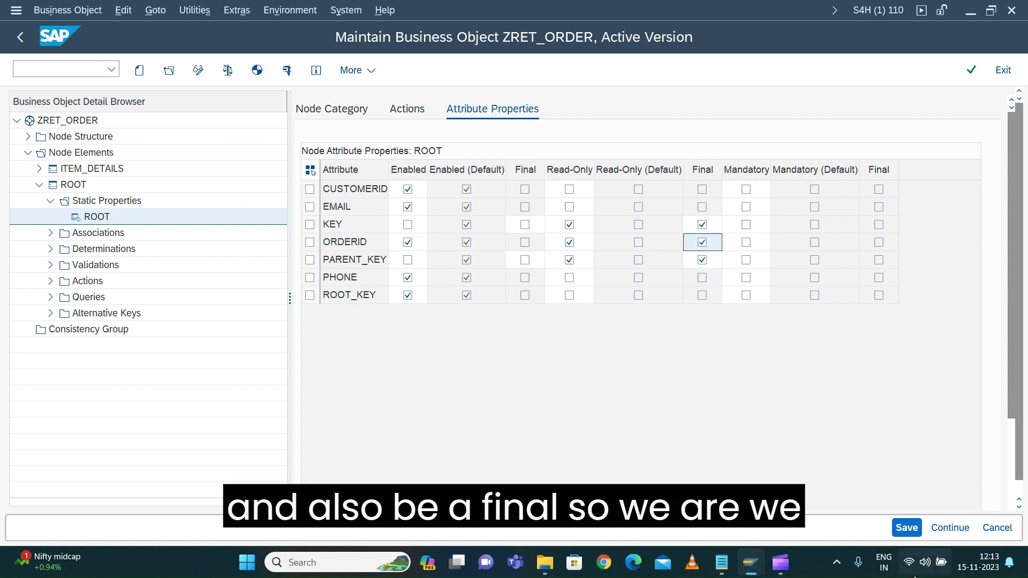
# Save the attribute changes and run Check & Correct on the business object
pyautogui.click(907, 529)
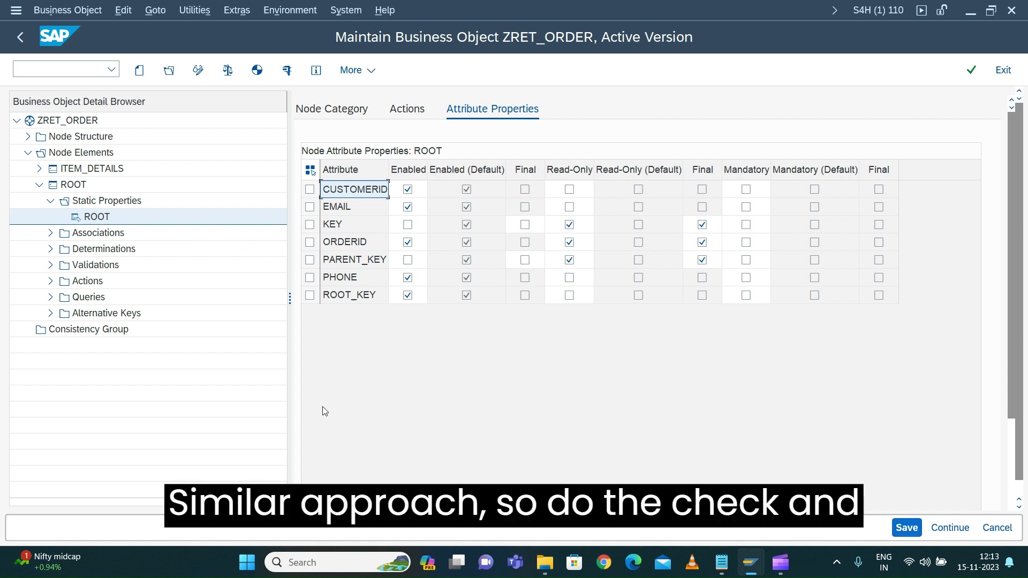
pyautogui.click(51, 10)
pyautogui.moveTo(107, 178)
pyautogui.click(256, 200)
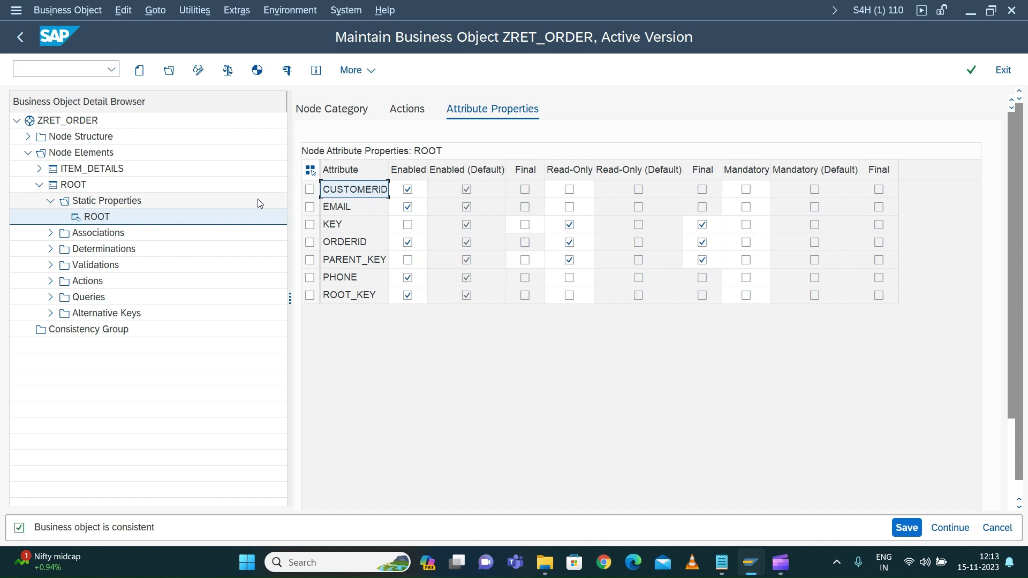
# Generate the business object and close the message log
pyautogui.click(228, 70)
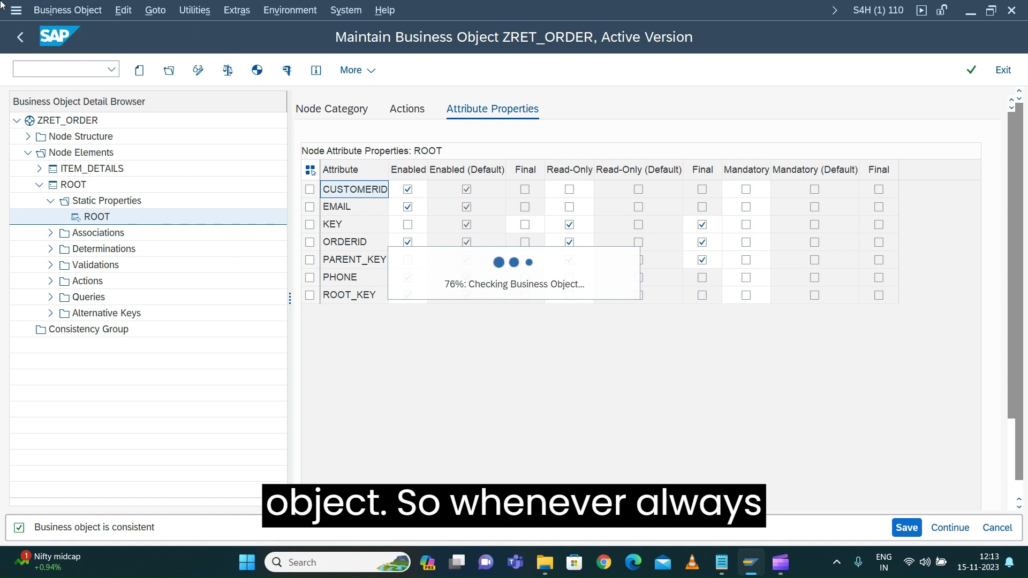
pyautogui.click(257, 70)
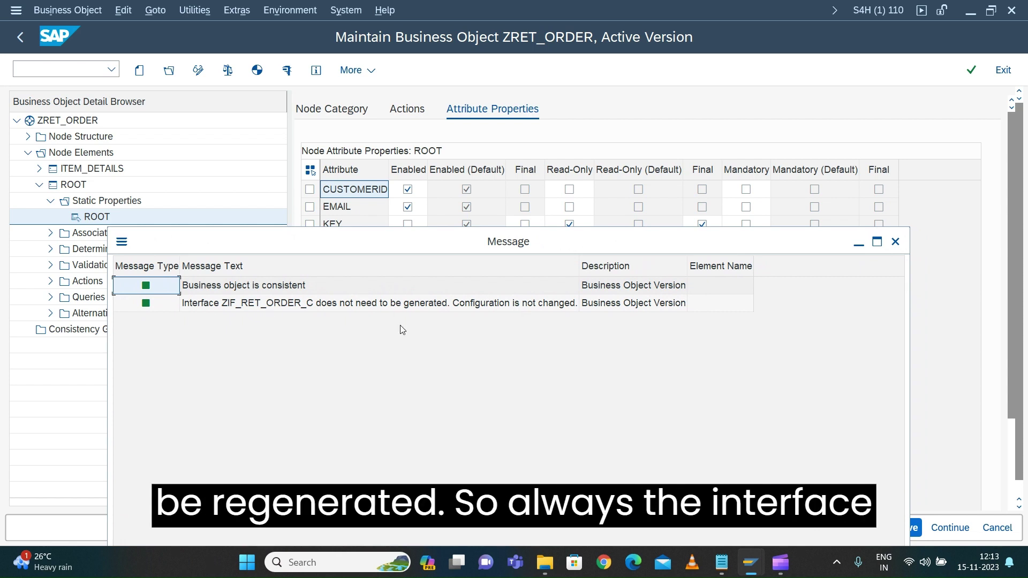
pyautogui.click(896, 242)
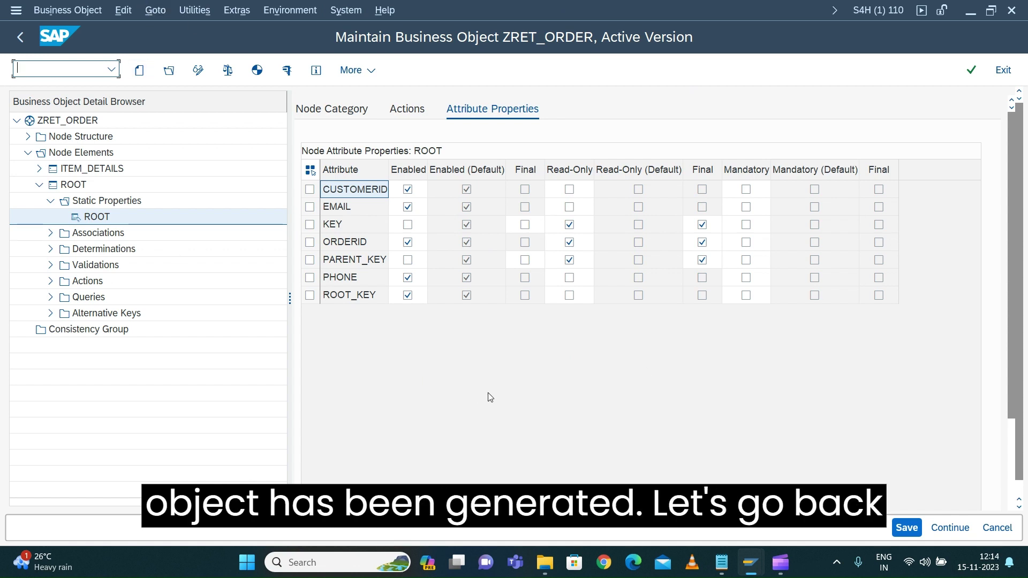
# Return to the test window and restart the test transaction with /nbobt
pyautogui.moveTo(750, 563)
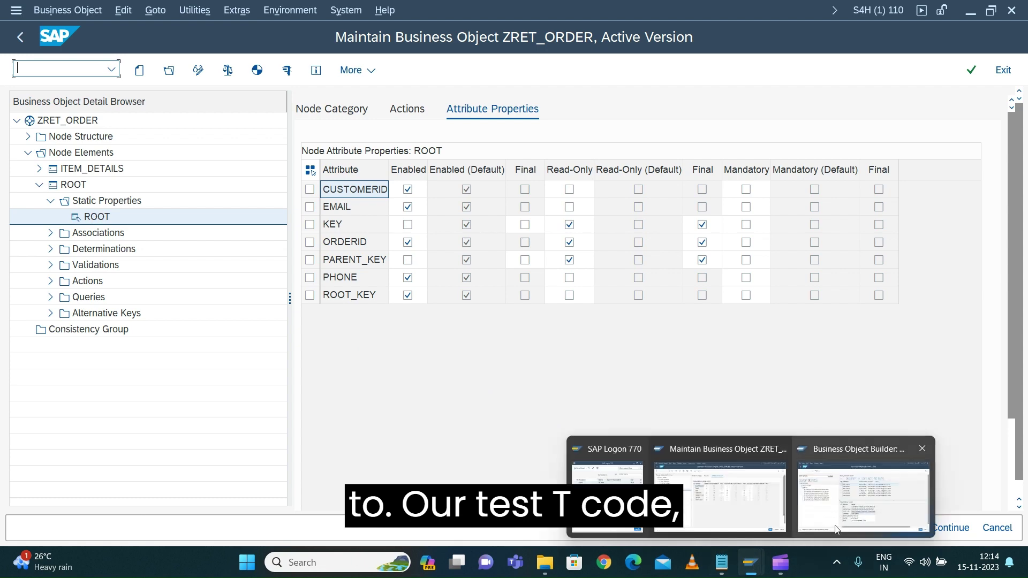
pyautogui.click(836, 531)
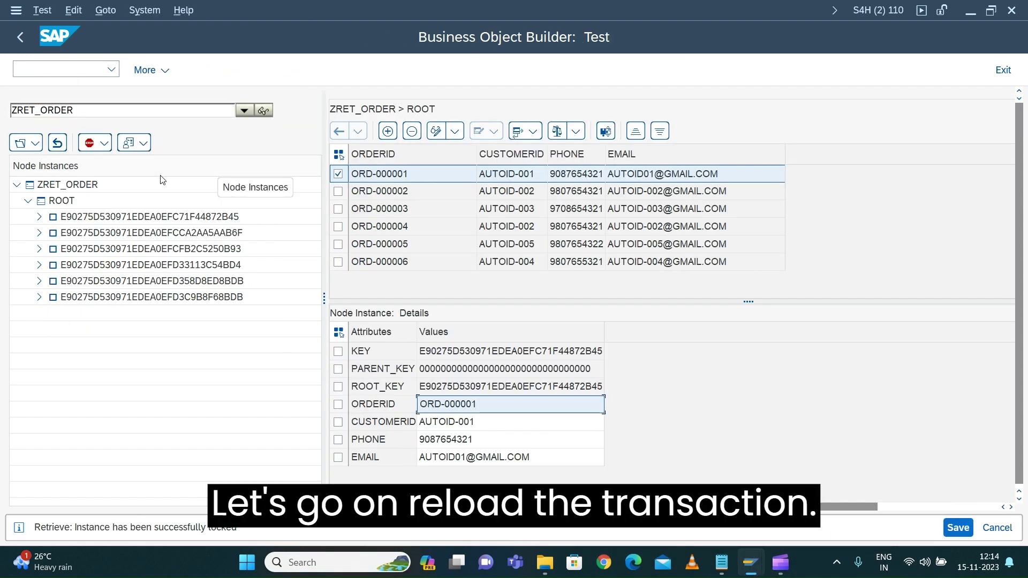
pyautogui.click(47, 67)
pyautogui.write('/nbo')
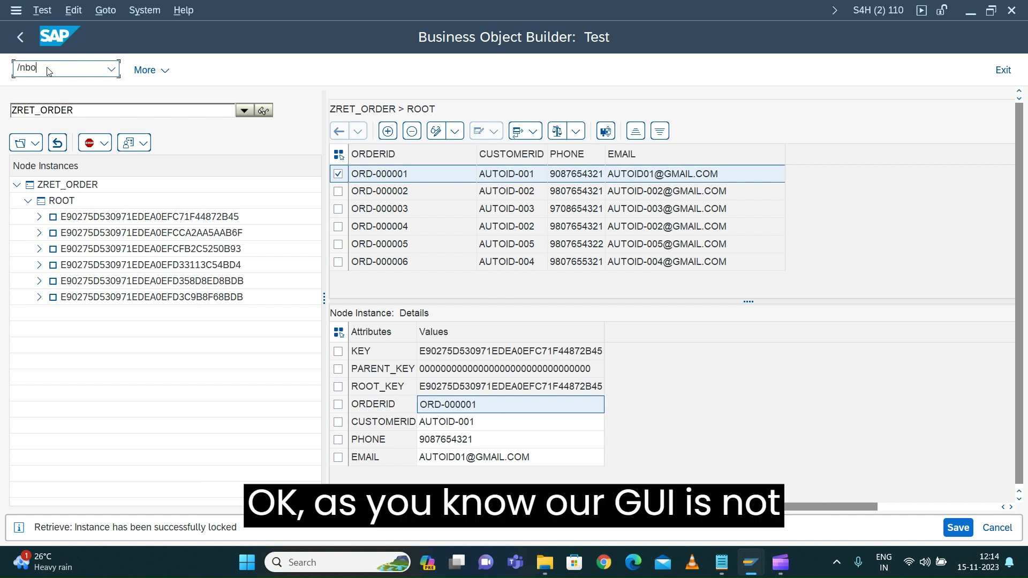
pyautogui.write('bt')
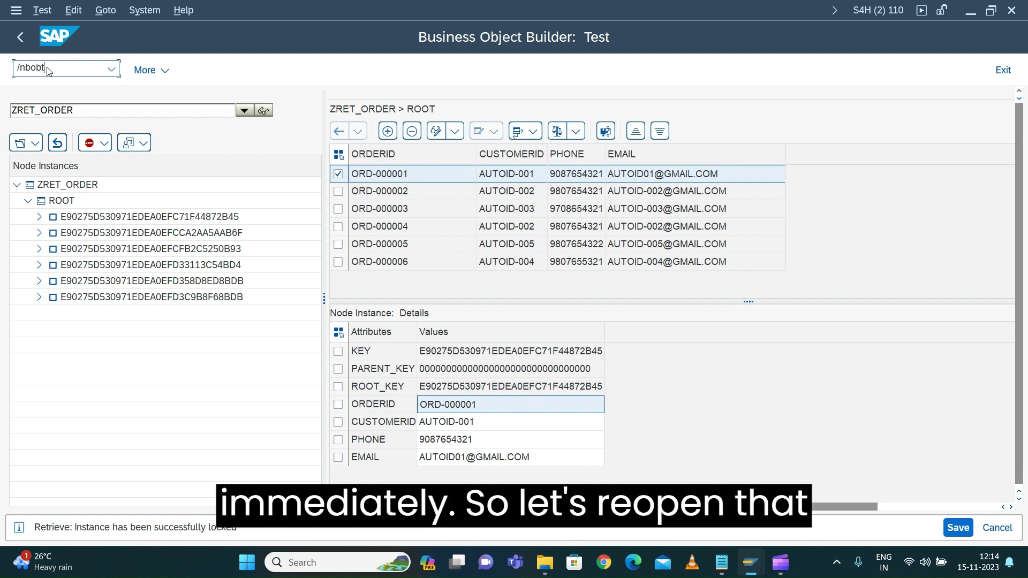
pyautogui.press('Return')
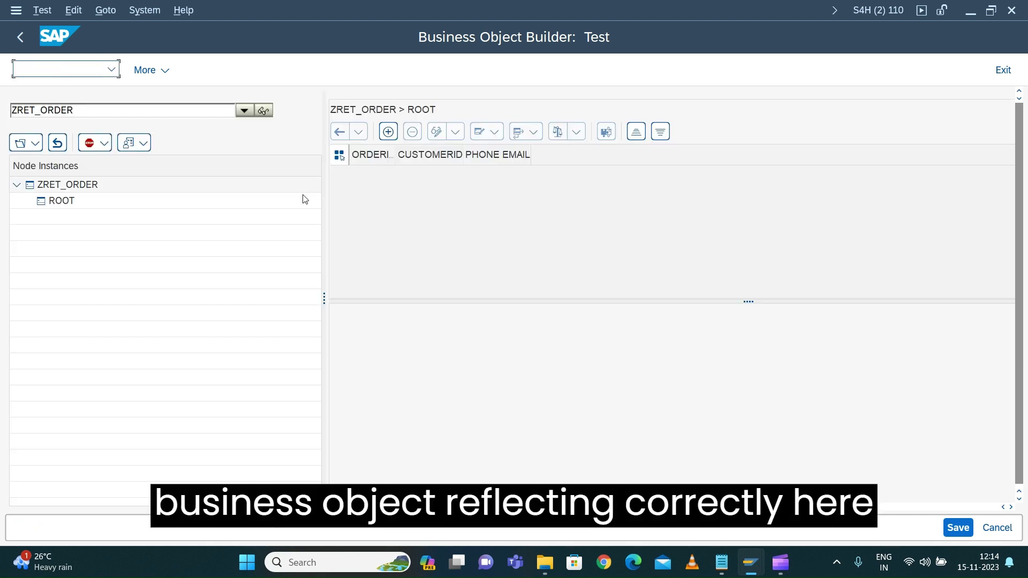
# Reload all ROOT orders via SELECT_ALL, fit ORDERID/CUSTOMERID columns, and select the first order
pyautogui.click(35, 143)
pyautogui.moveTo(43, 165)
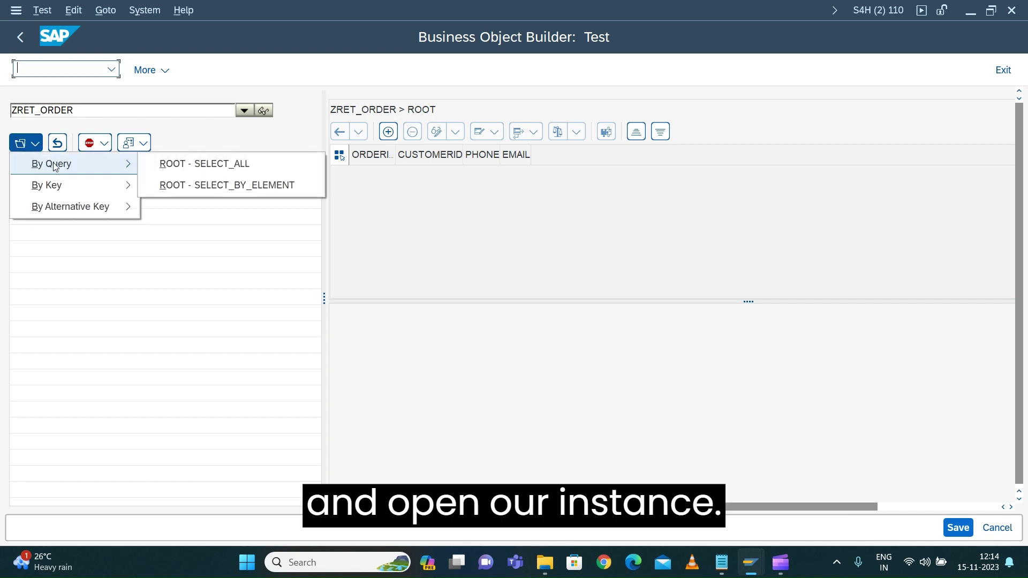
pyautogui.click(196, 164)
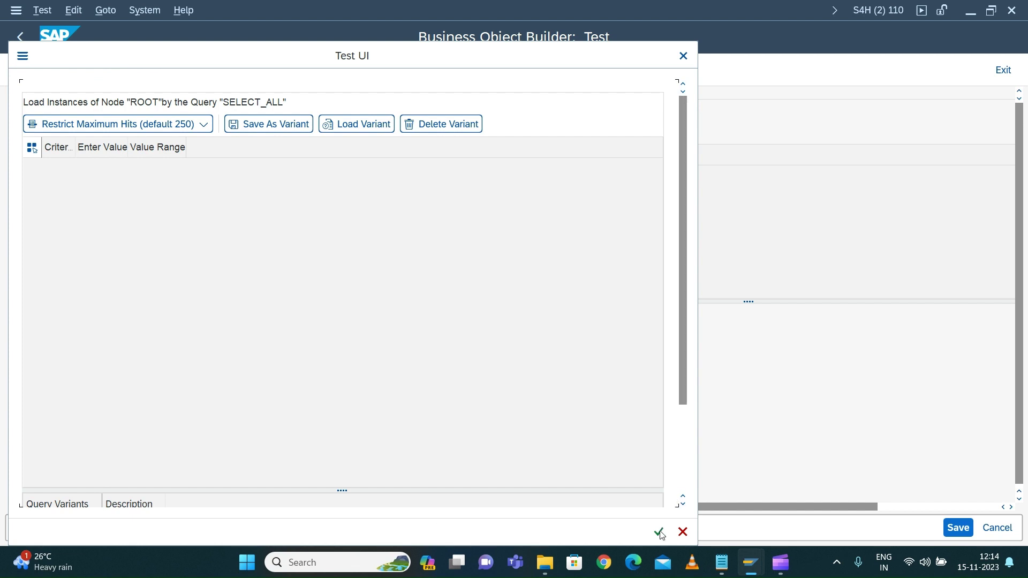
pyautogui.click(659, 533)
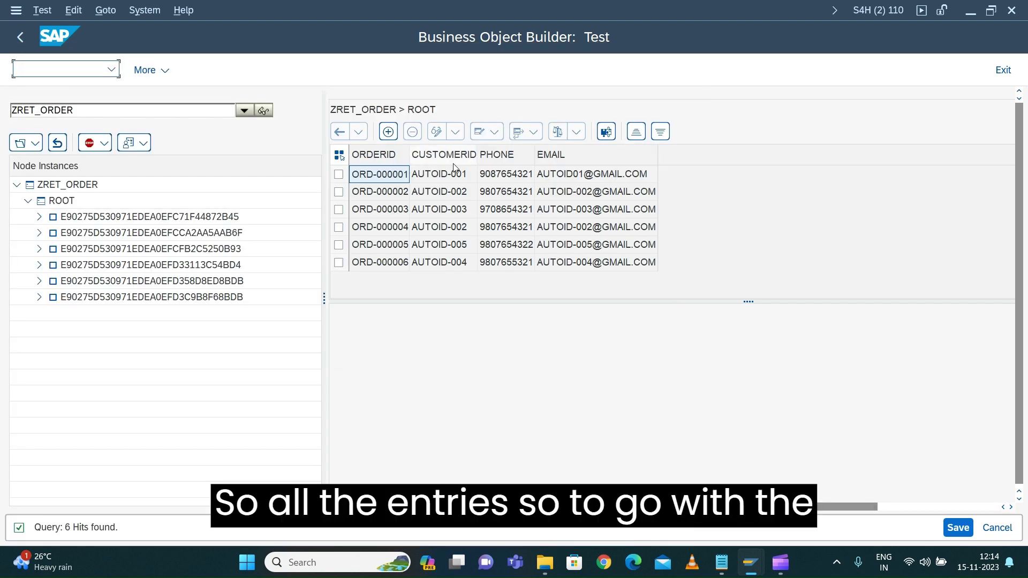
pyautogui.moveTo(404, 155); pyautogui.dragTo(445, 155)
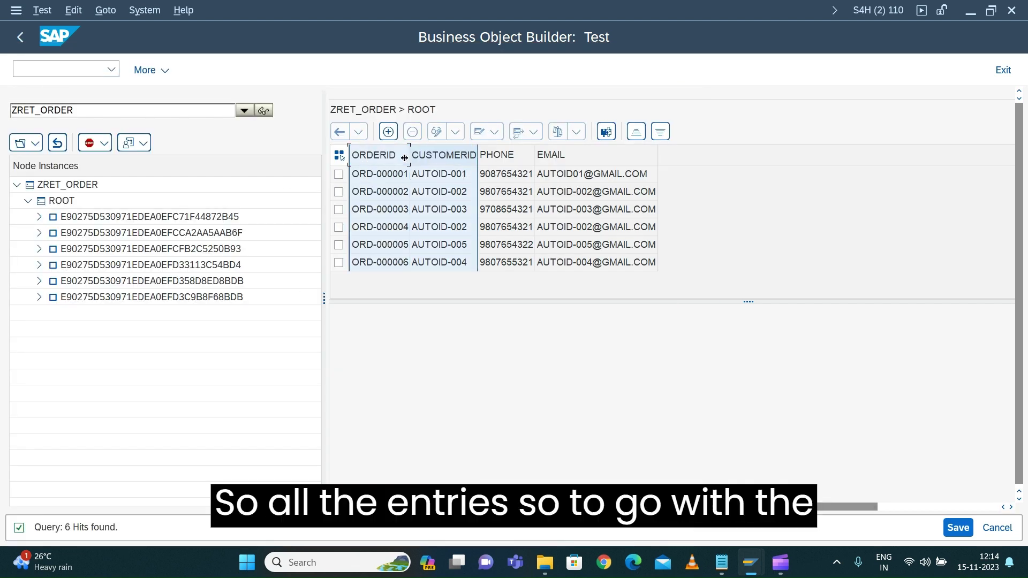
pyautogui.doubleClick(409, 157)
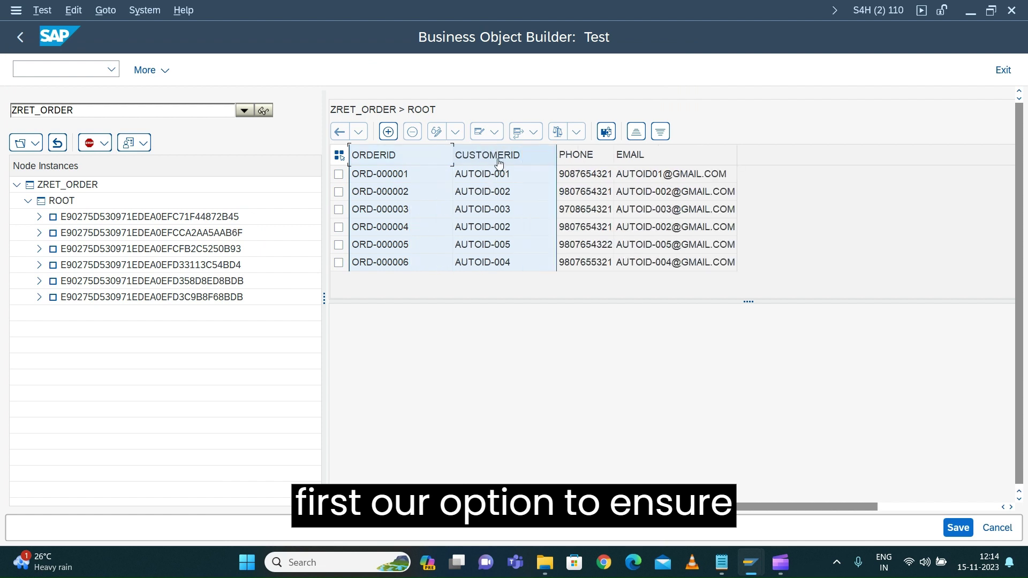
pyautogui.click(338, 174)
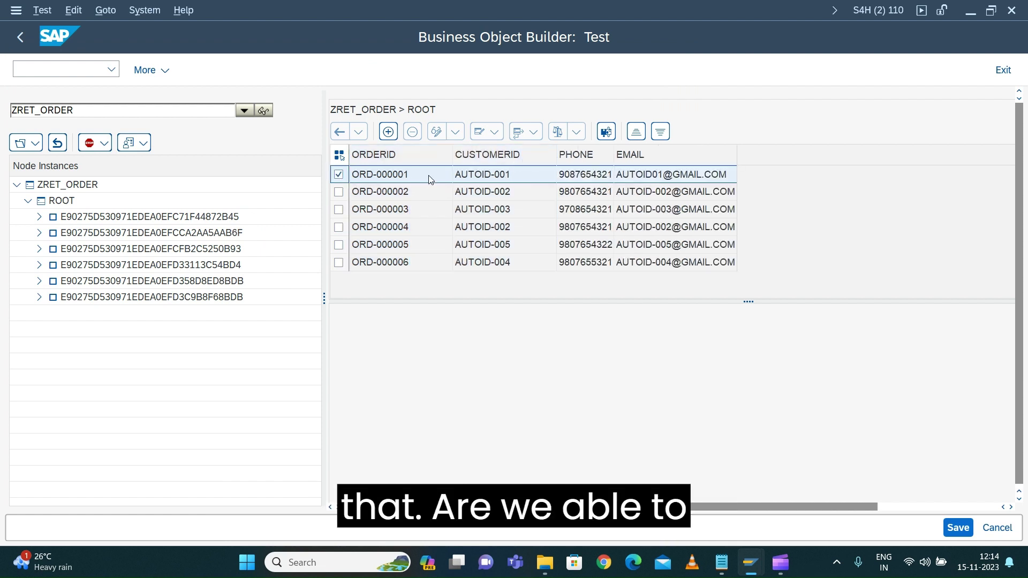
# Lock the first order, confirm ORDERID is non-editable unlike CUSTOMERID, and create a new ROOT instance
pyautogui.click(437, 133)
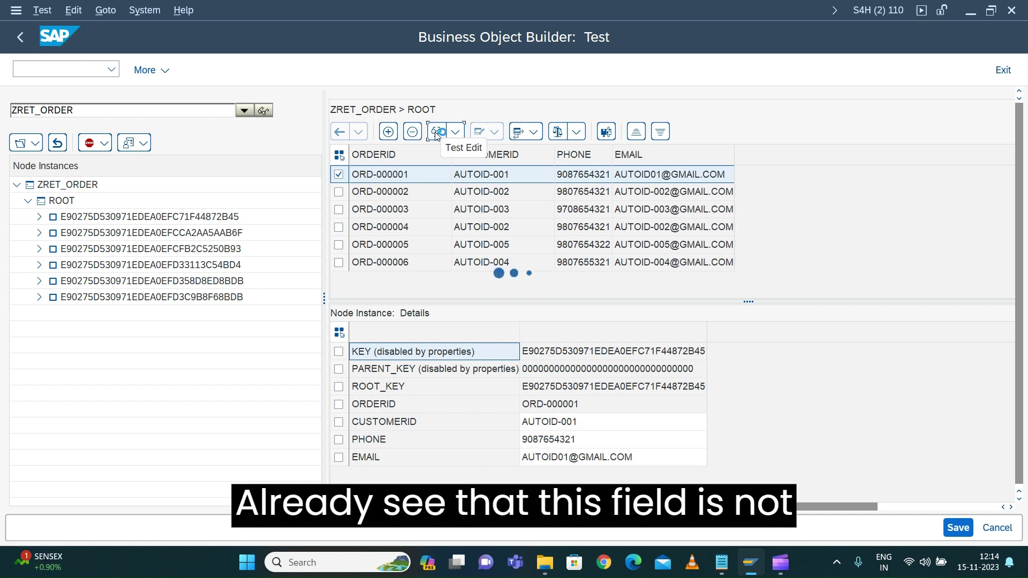
pyautogui.click(562, 420)
pyautogui.click(567, 407)
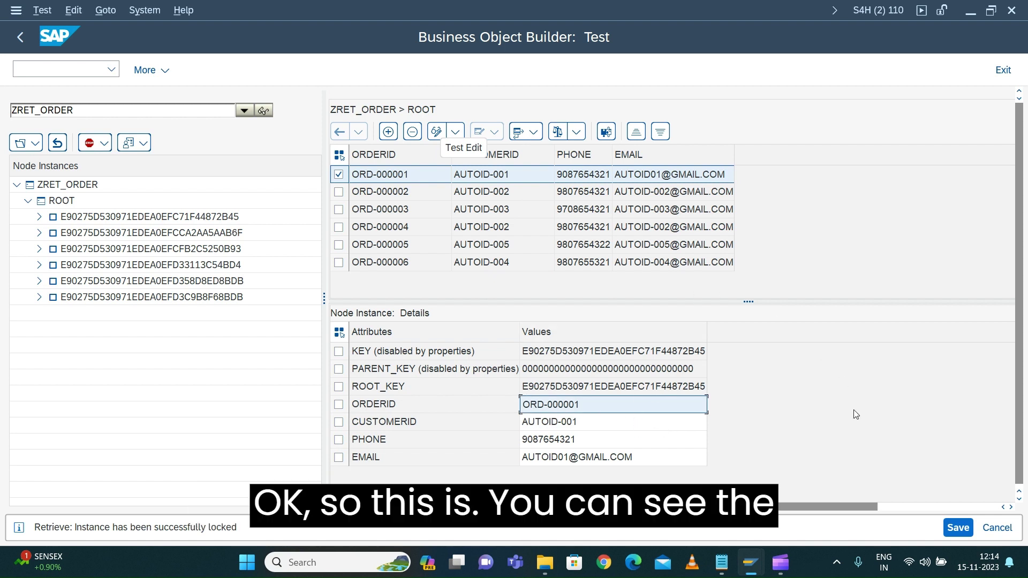
pyautogui.click(616, 435)
pyautogui.click(604, 425)
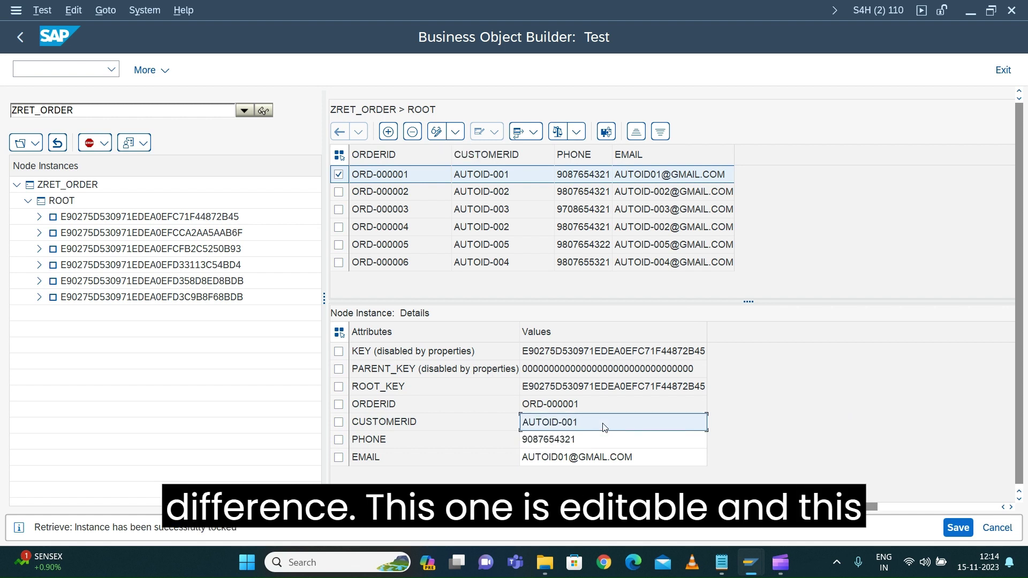
pyautogui.click(605, 406)
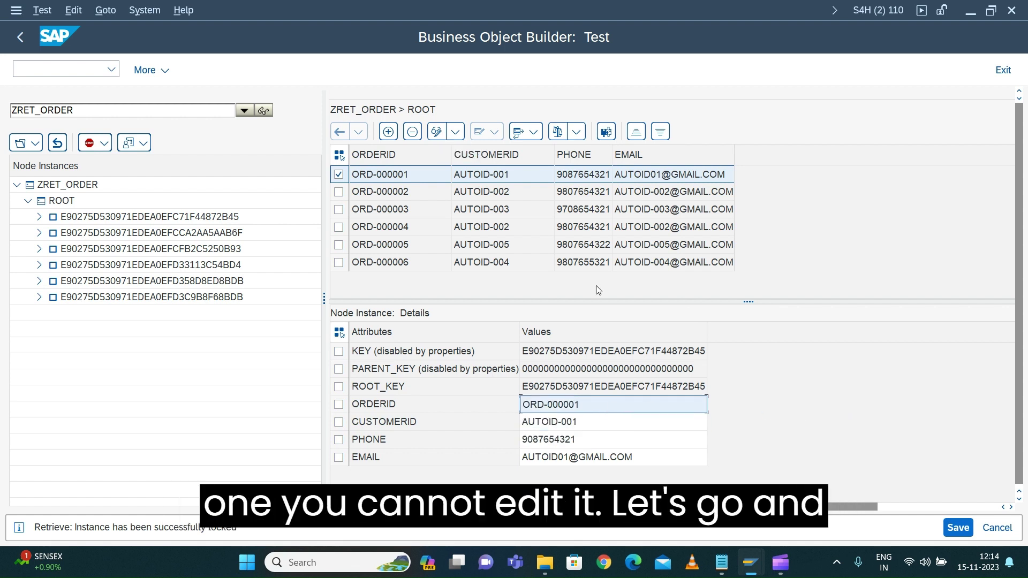
pyautogui.click(388, 132)
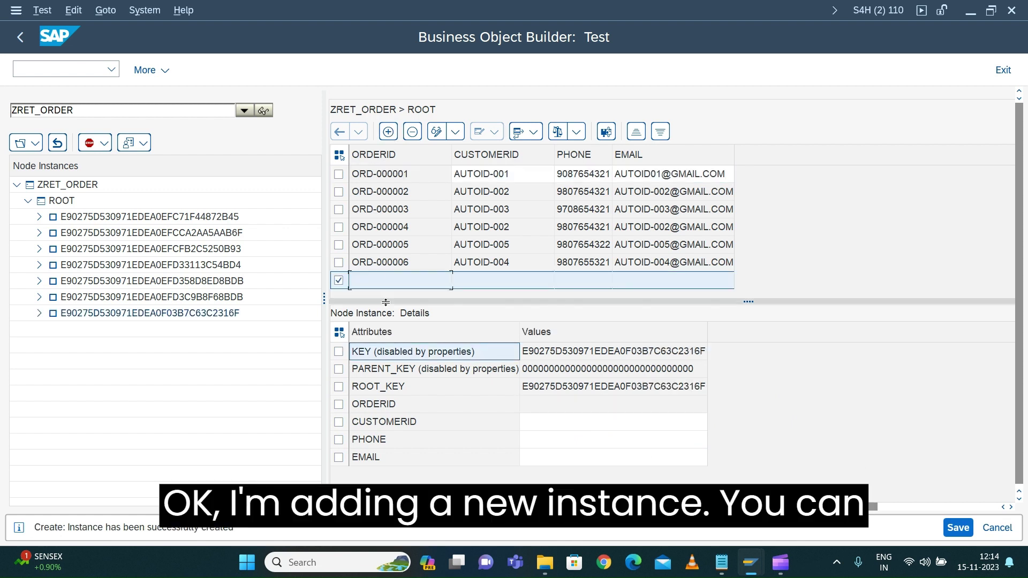
# Enter the new instance's customer ID, leaving ORDERID empty
pyautogui.click(562, 406)
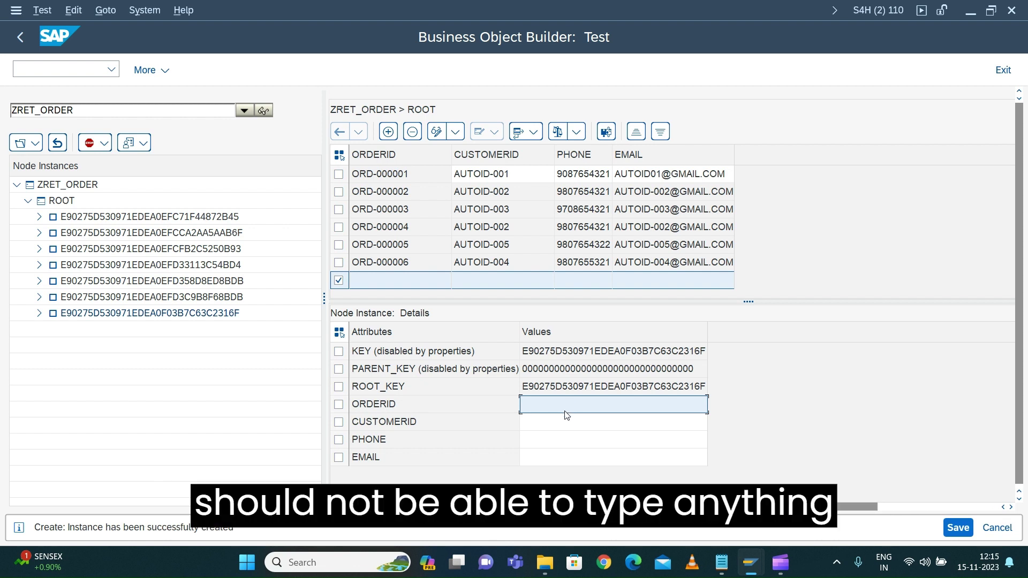
pyautogui.click(558, 423)
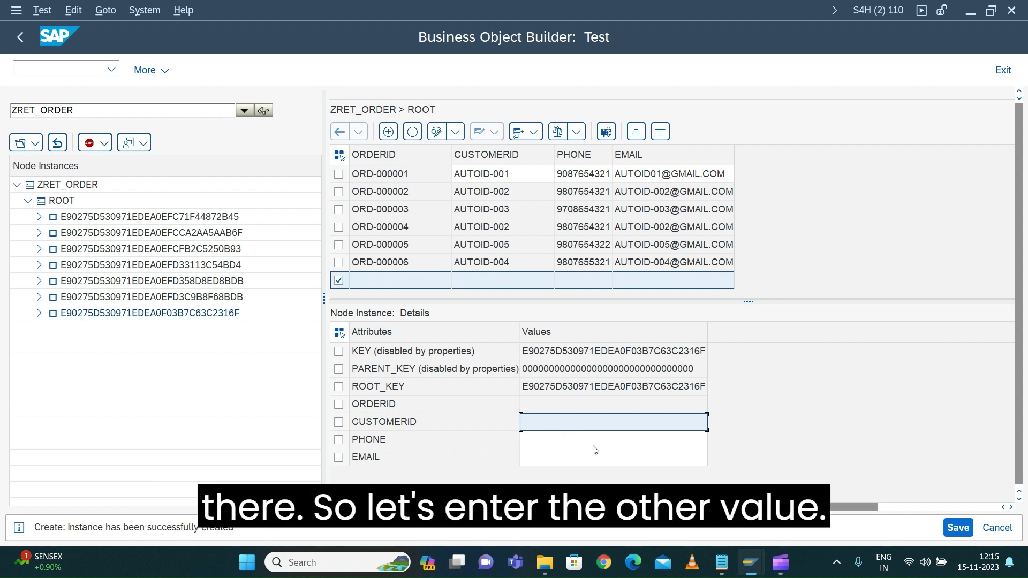
pyautogui.write('Auto')
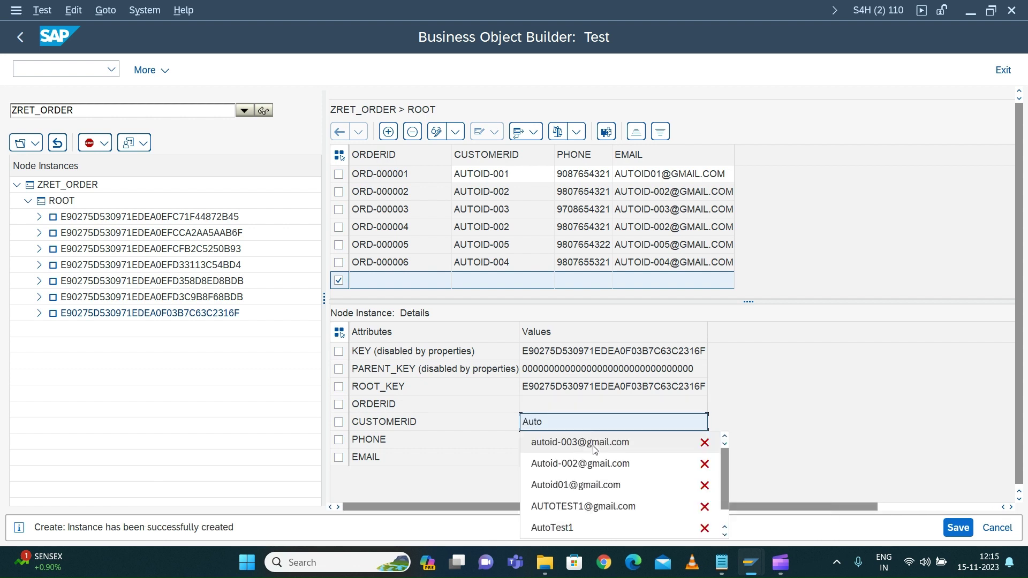
pyautogui.write('-')
pyautogui.press('BackSpace')
pyautogui.write('id')
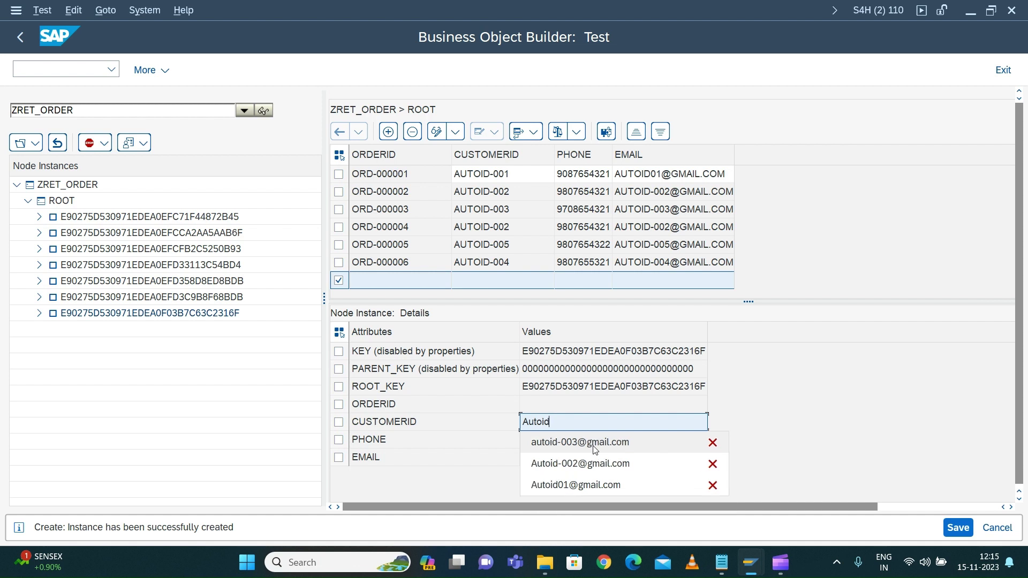
pyautogui.write('-004')
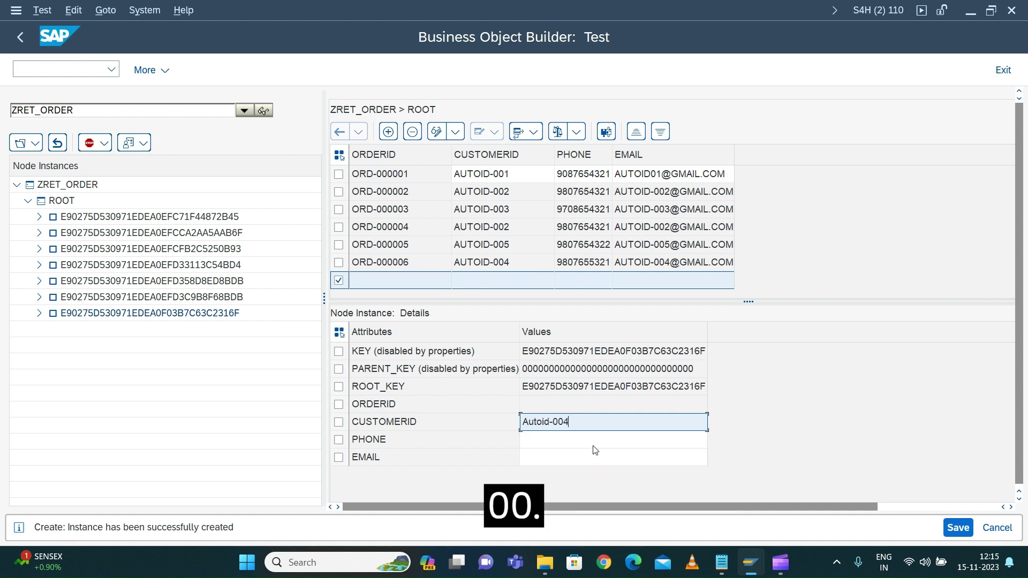
pyautogui.click(560, 442)
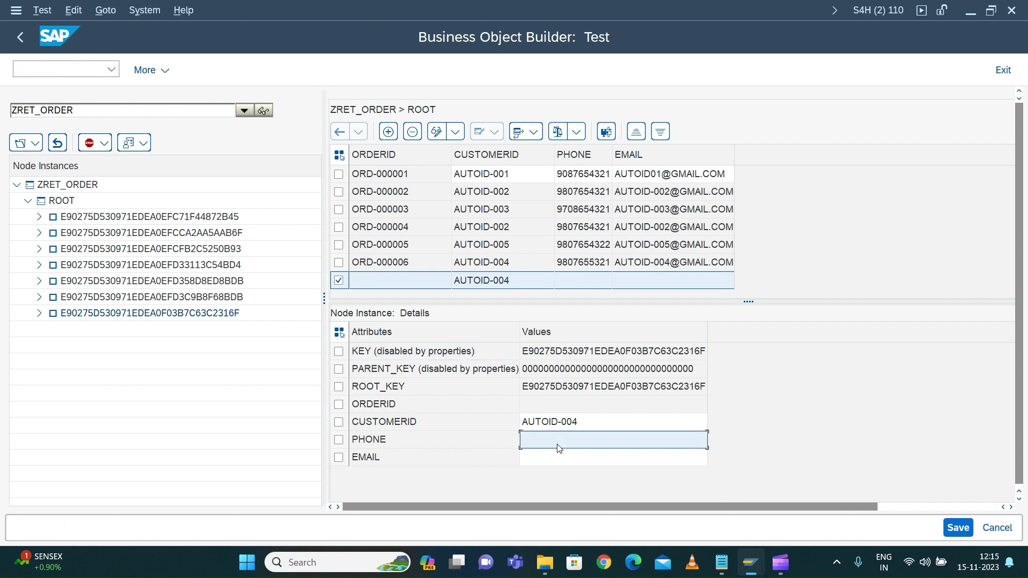
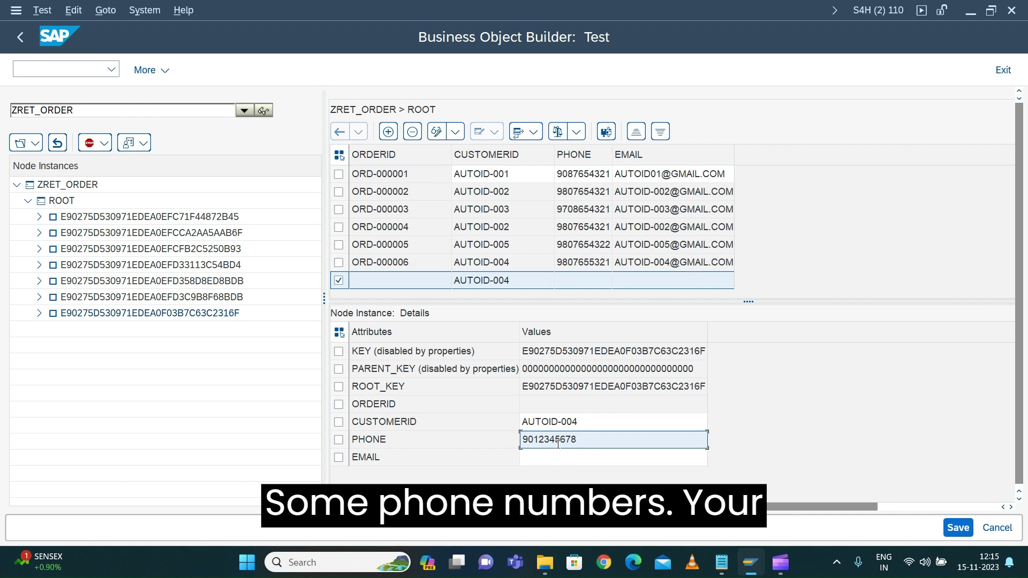
# Fill in the new order's phone number and e-mail address
pyautogui.click(558, 466)
pyautogui.press('Return')
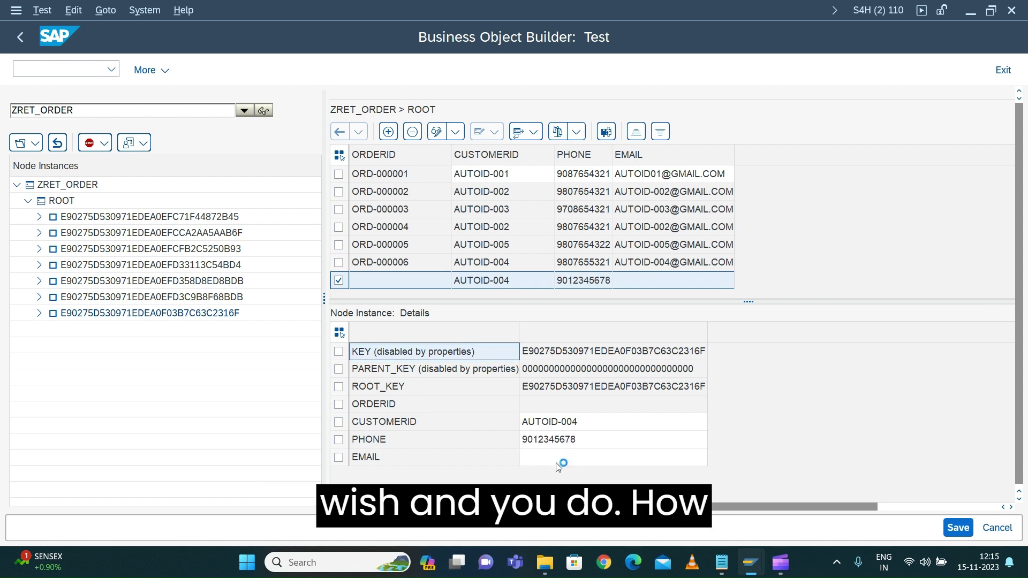
pyautogui.click(558, 466)
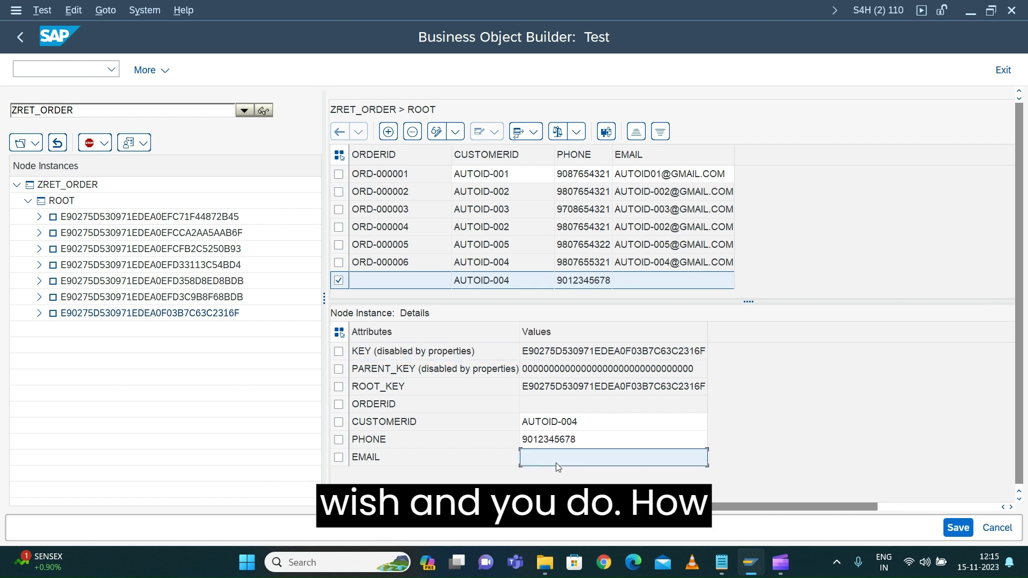
pyautogui.write('autoid')
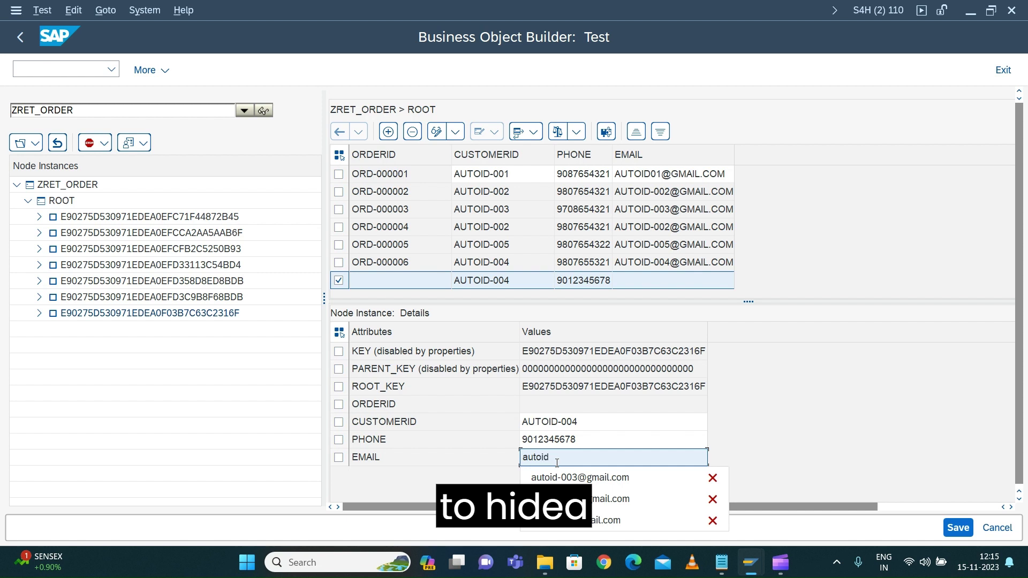
pyautogui.write('004@t')
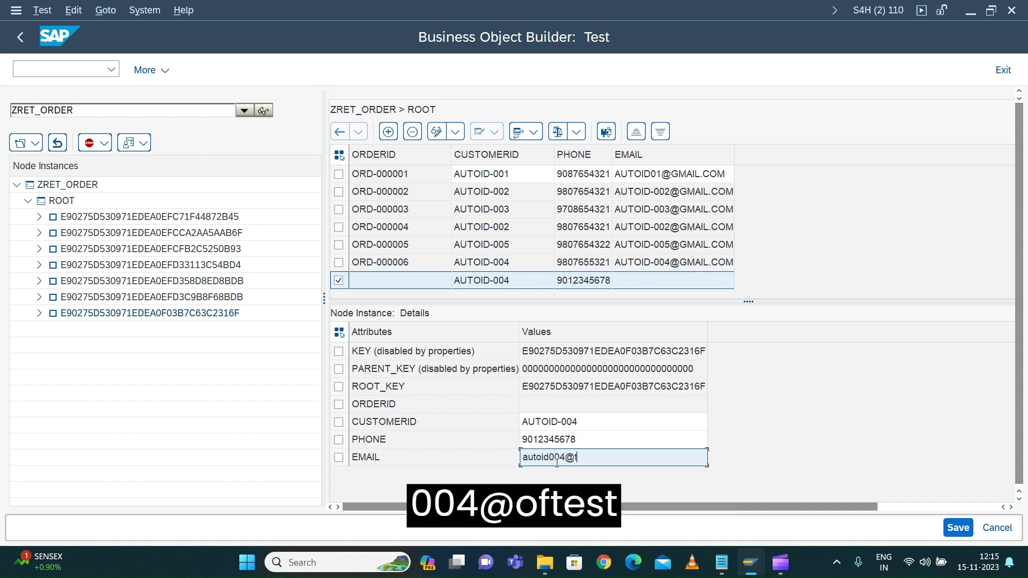
pyautogui.write('est.com')
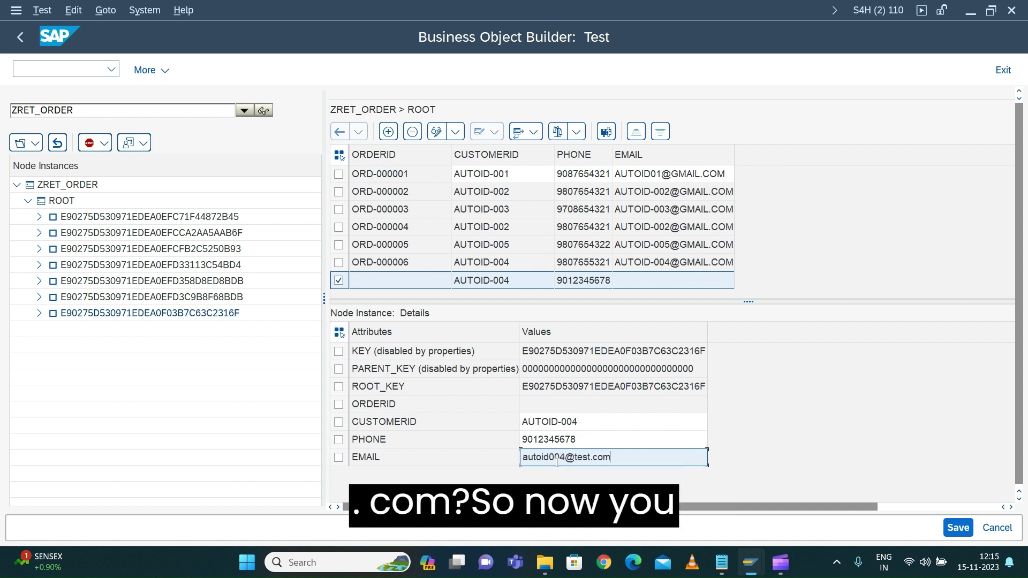
pyautogui.press('Return')
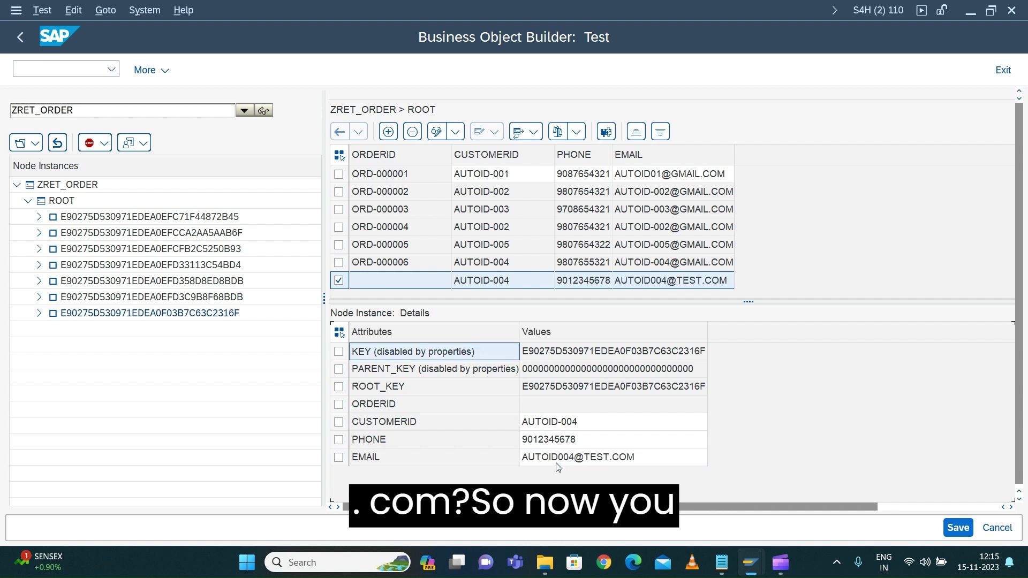
# Save the new order and verify its ORDERID was auto-filled as ORD-000007
pyautogui.click(958, 529)
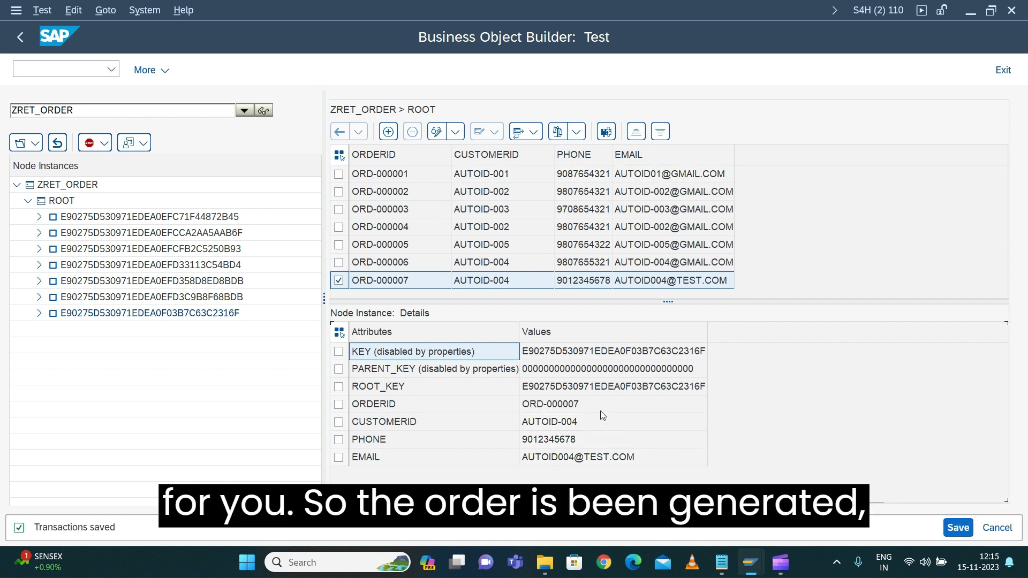
pyautogui.click(572, 406)
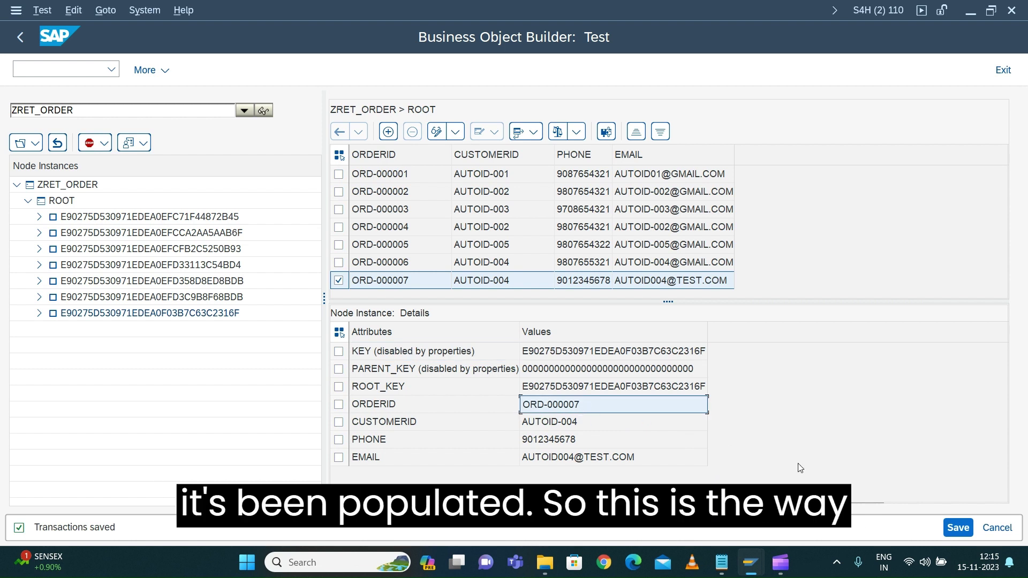